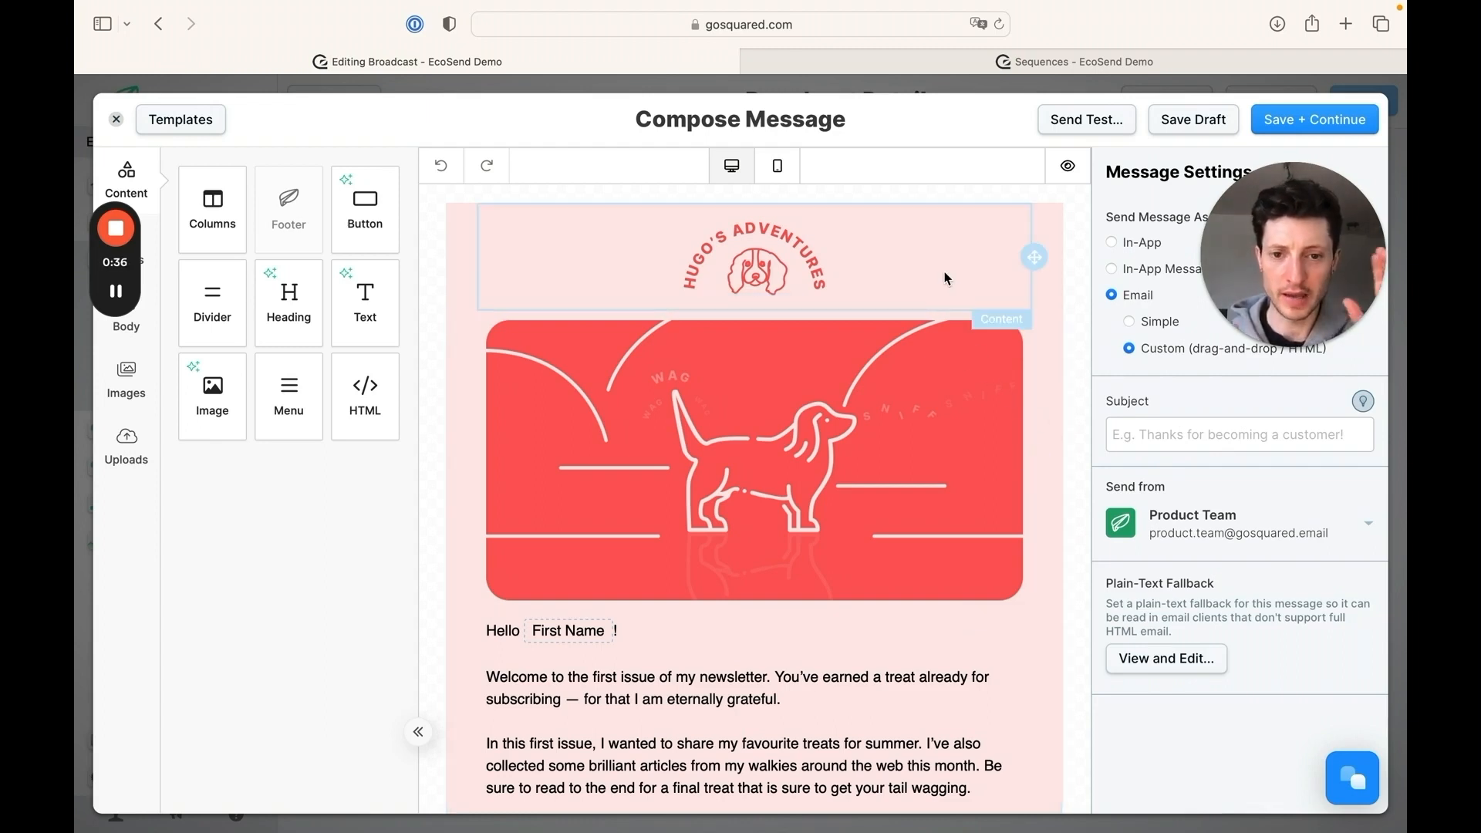
Review the broadcast newsletter's whole layout, from the header logo down to the footer and social icons
scroll(953, 423, down, 4)
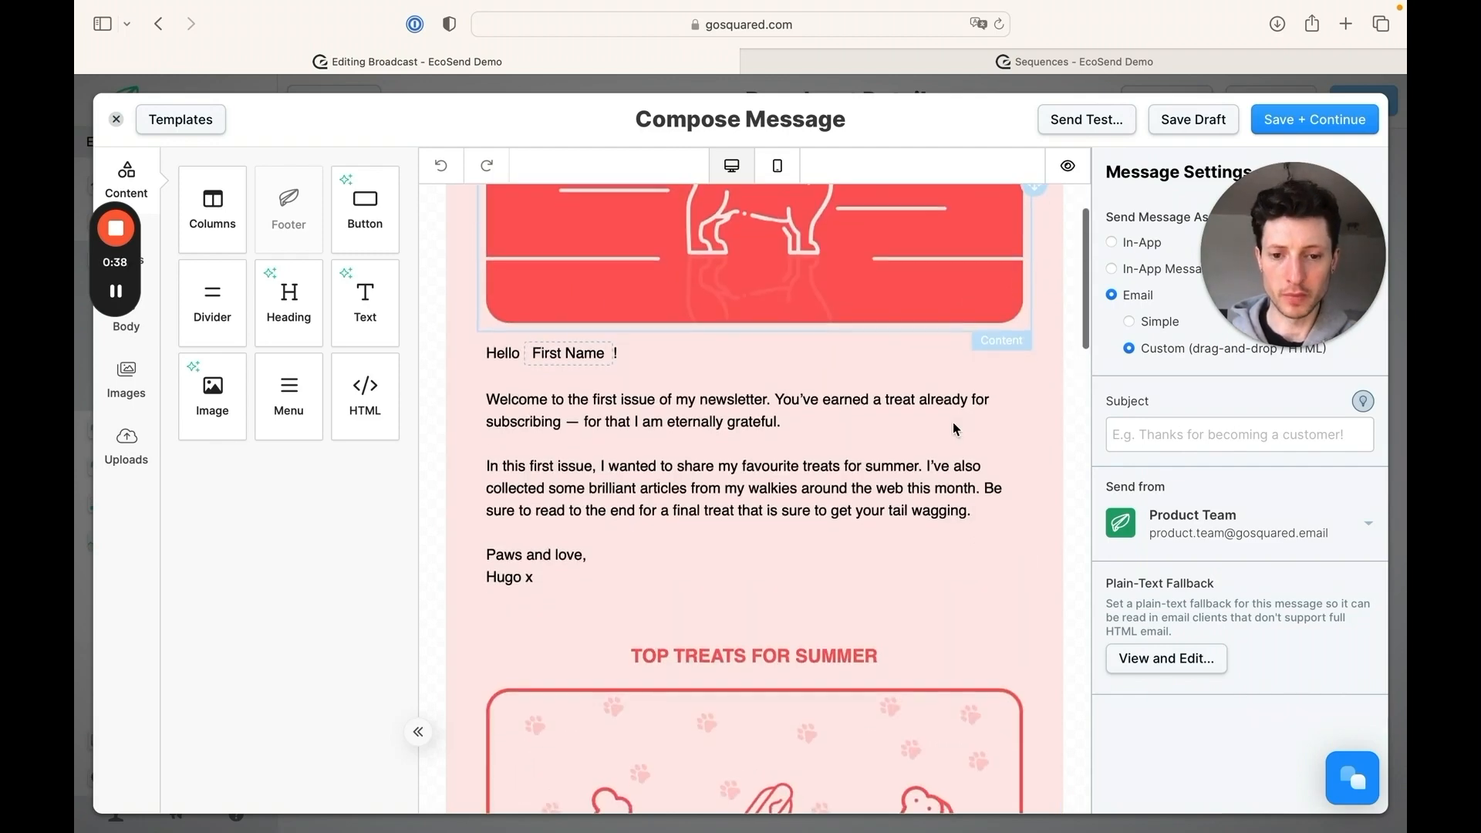
scroll(952, 422, down, 3)
scroll(953, 423, down, 2)
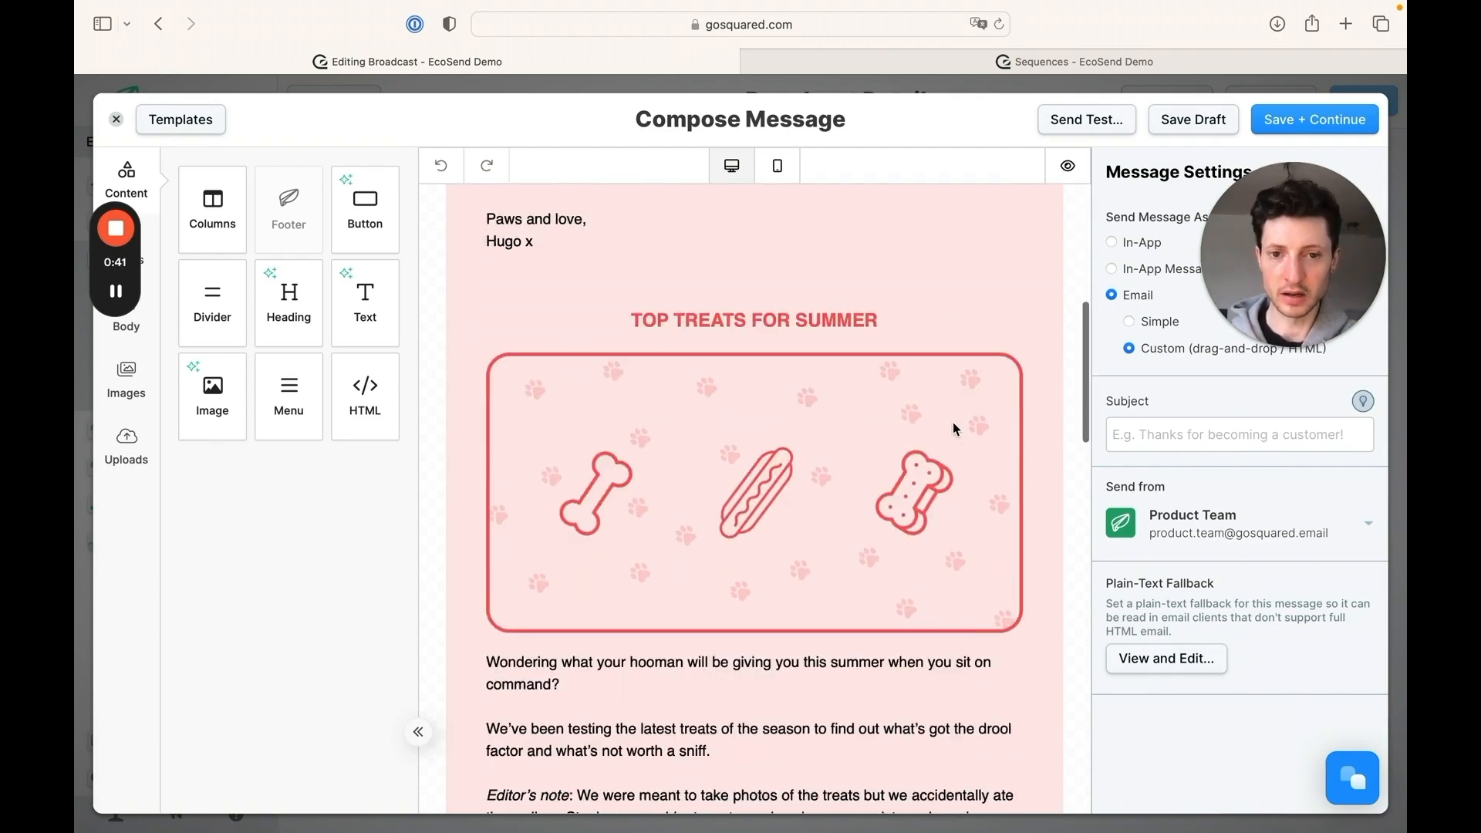
scroll(952, 422, down, 10)
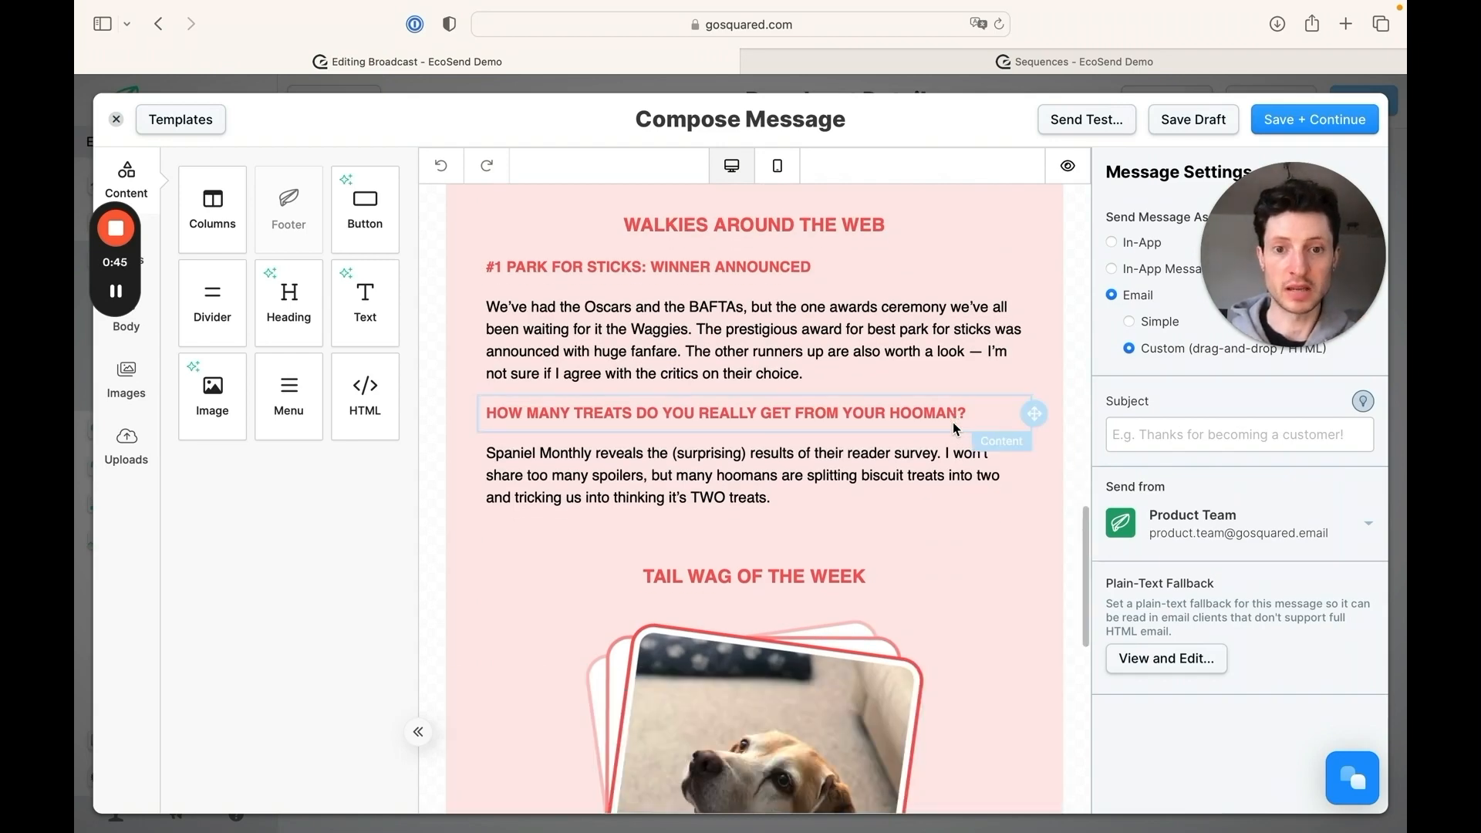
scroll(952, 422, down, 8)
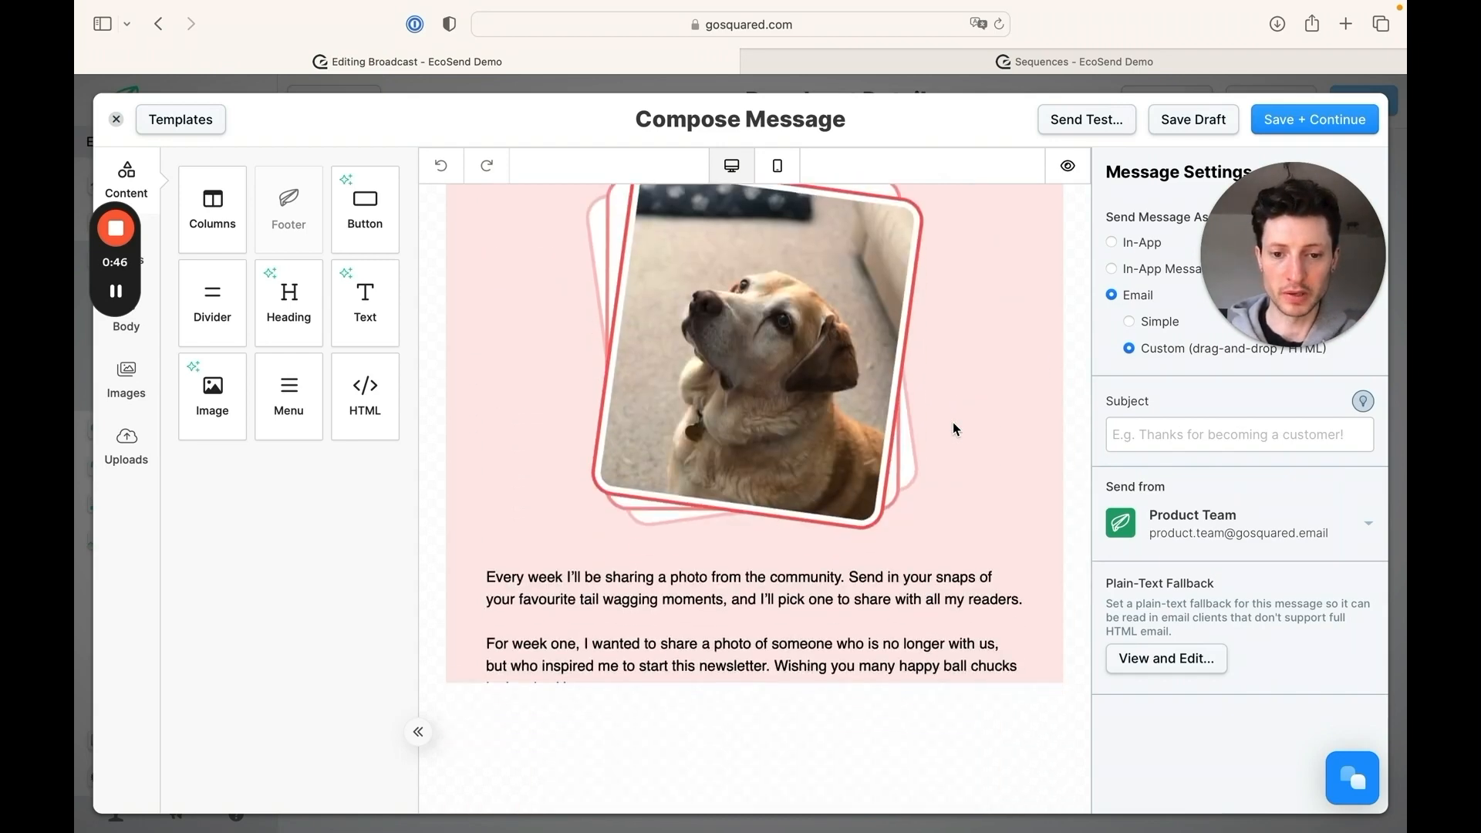
scroll(952, 422, down, 1)
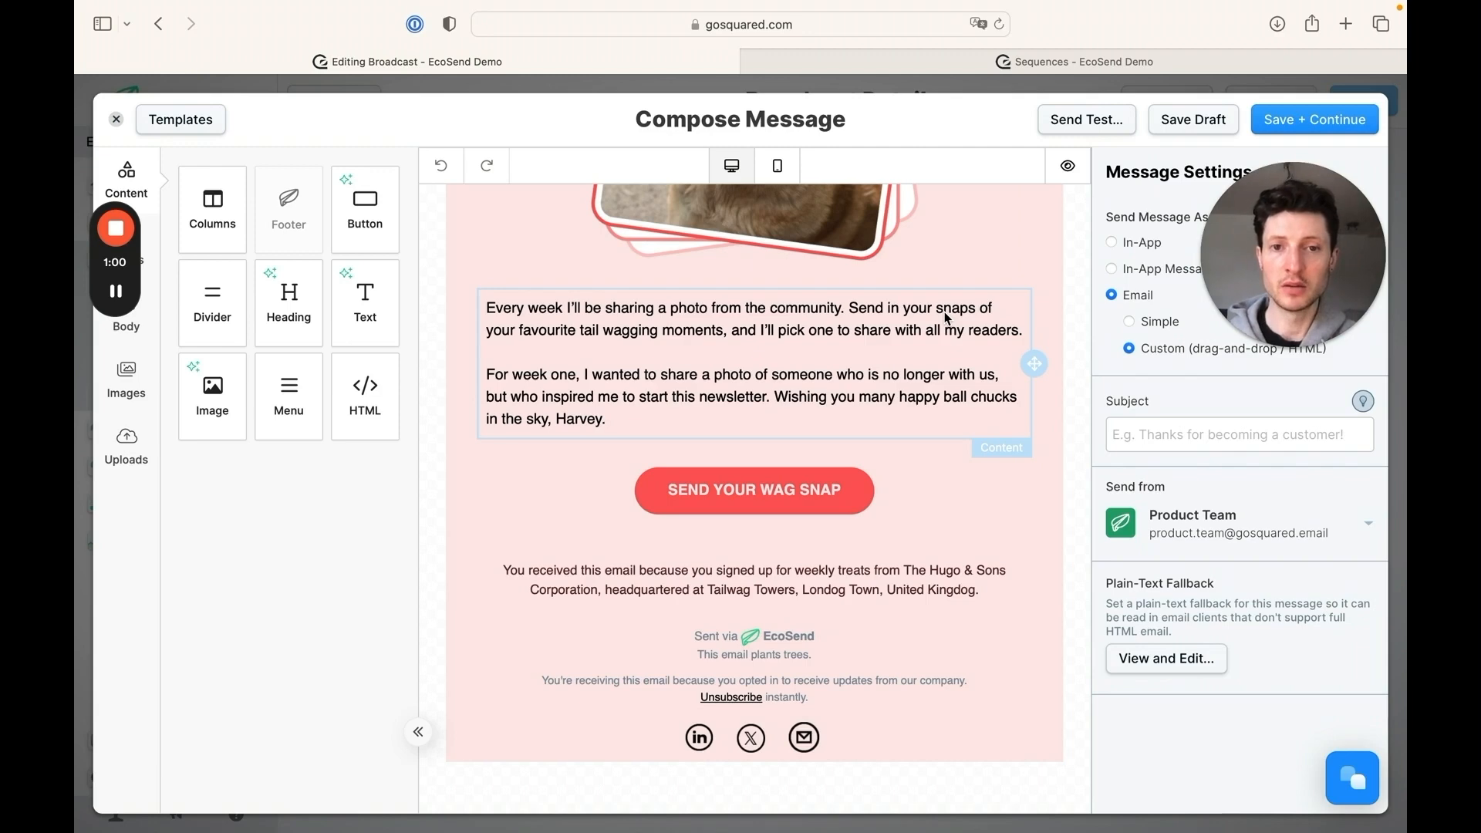
Switch to the Sequences page, open the email message in the Welcome New Sign-ups sequence for editing, and show its available templates
click(942, 70)
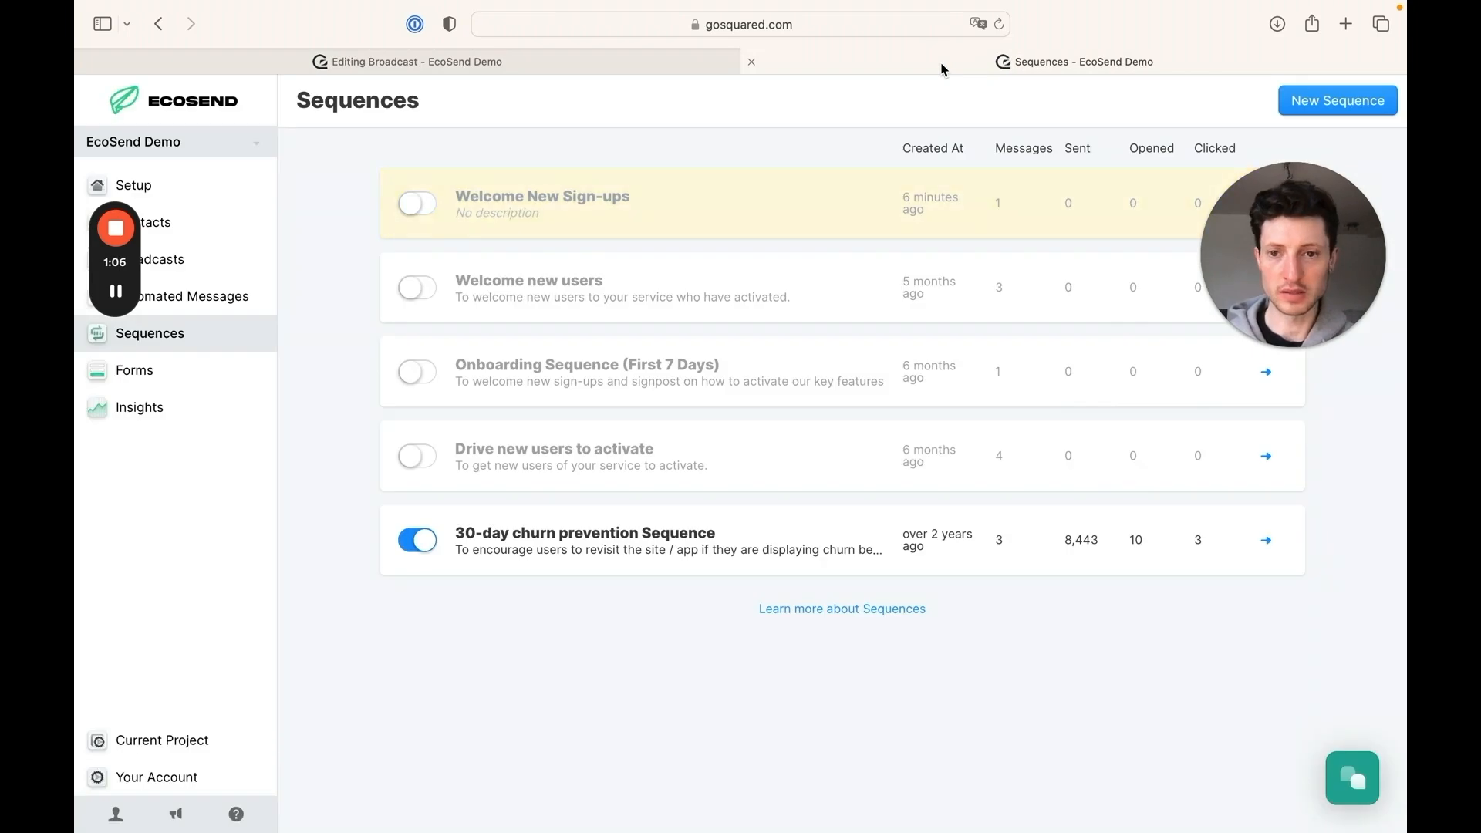
click(799, 214)
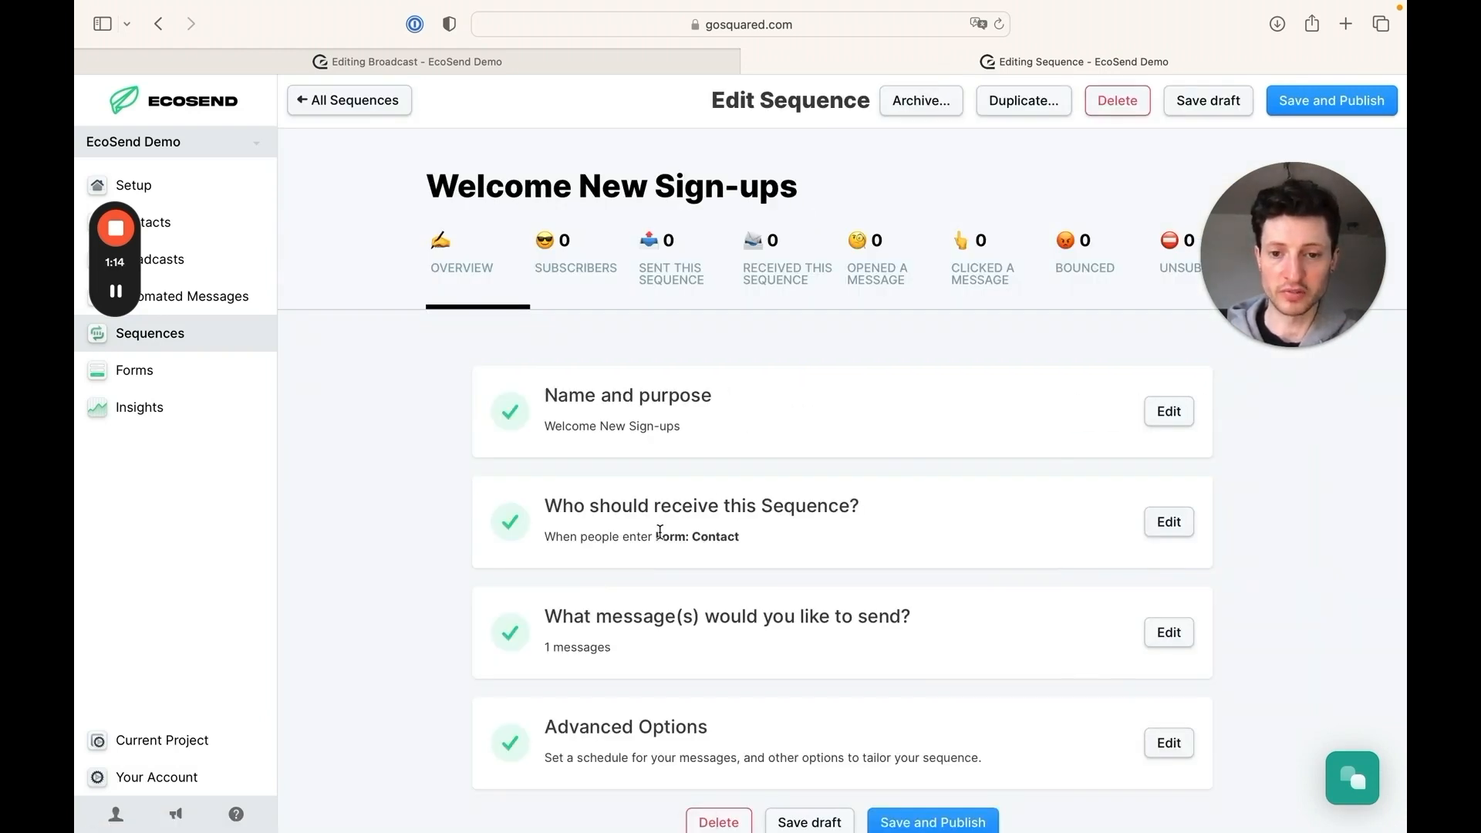
scroll(745, 542, down, 1)
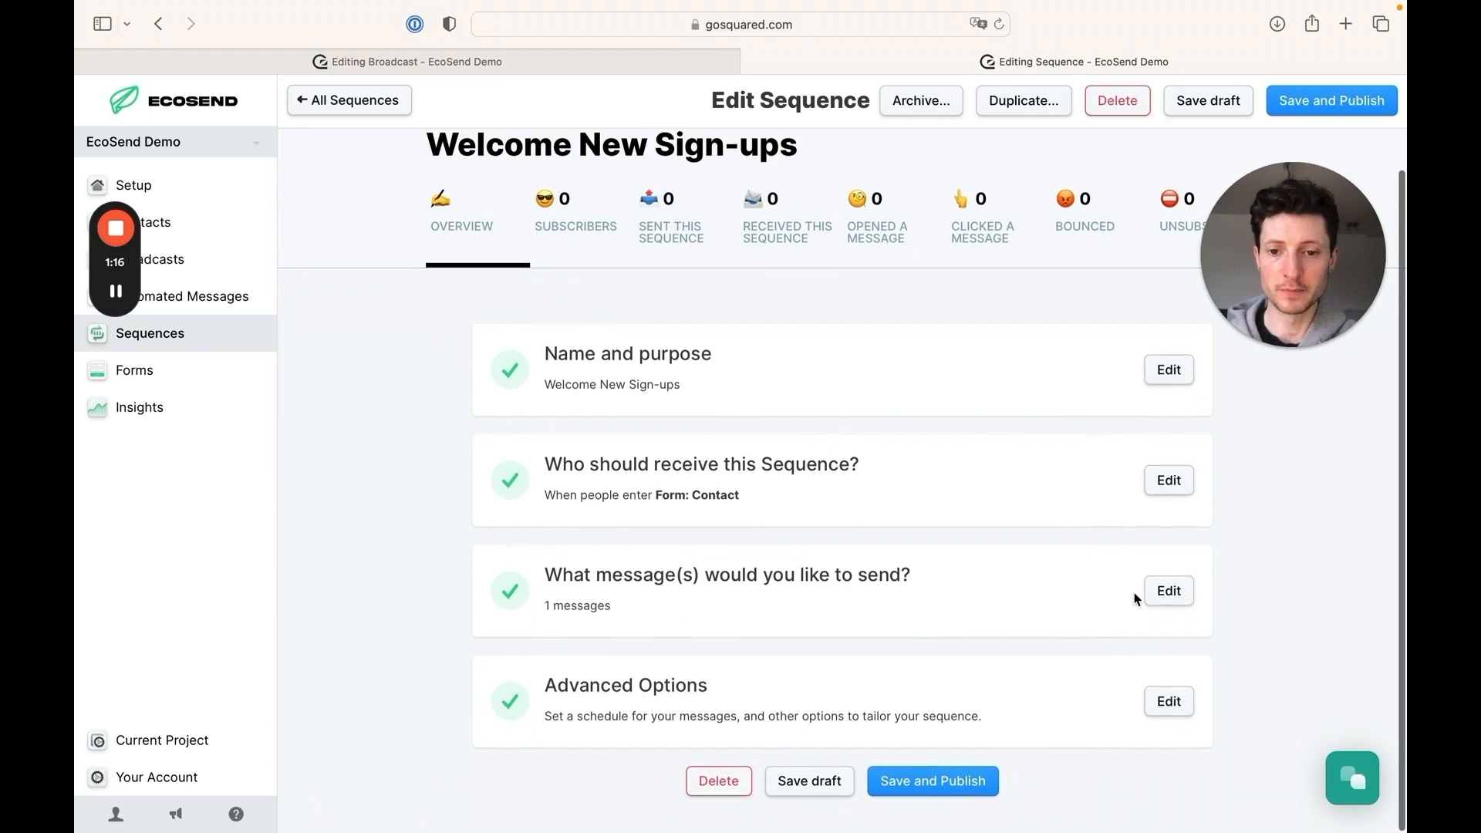
click(1167, 593)
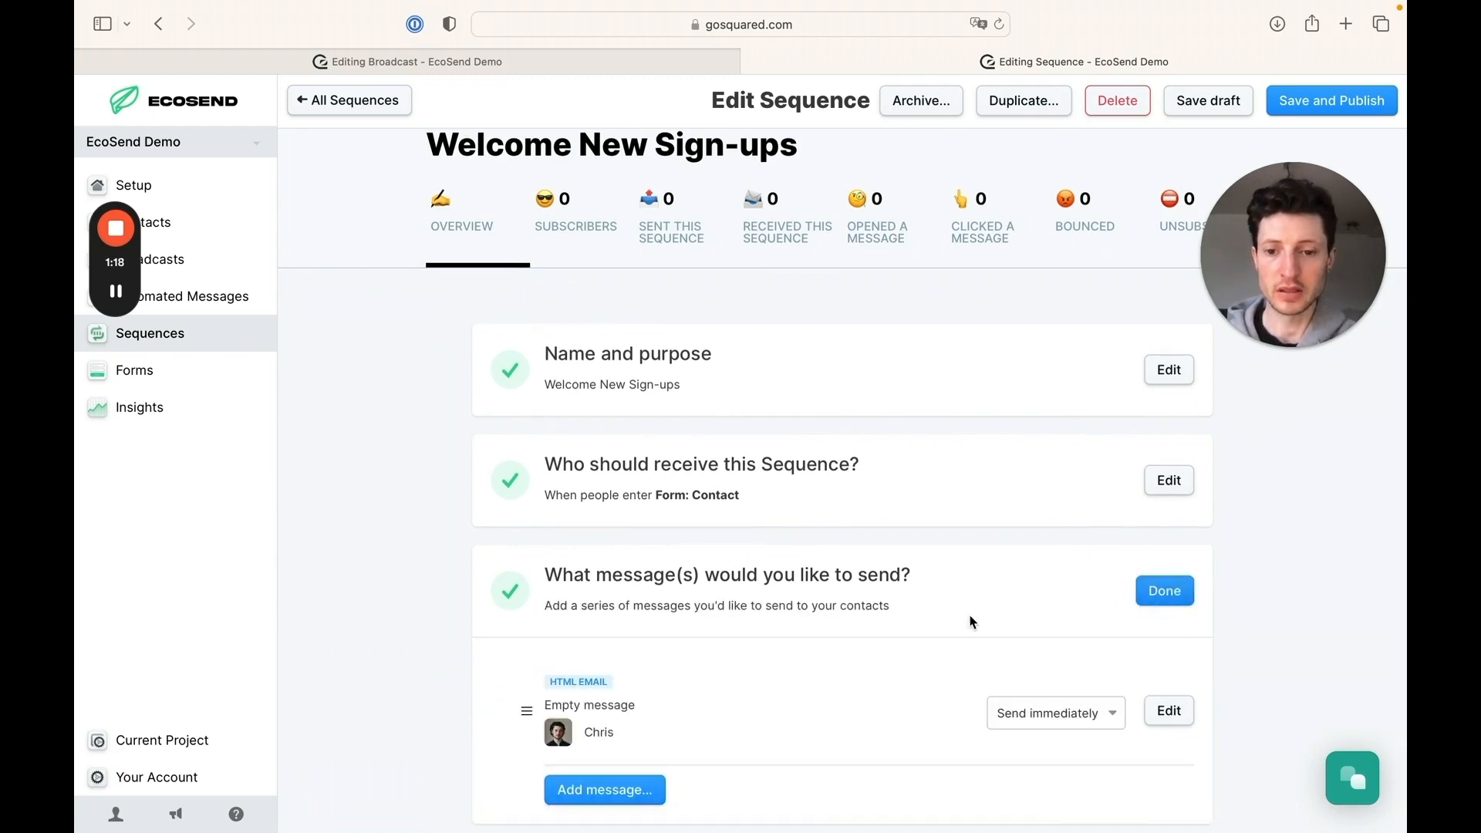
click(1183, 727)
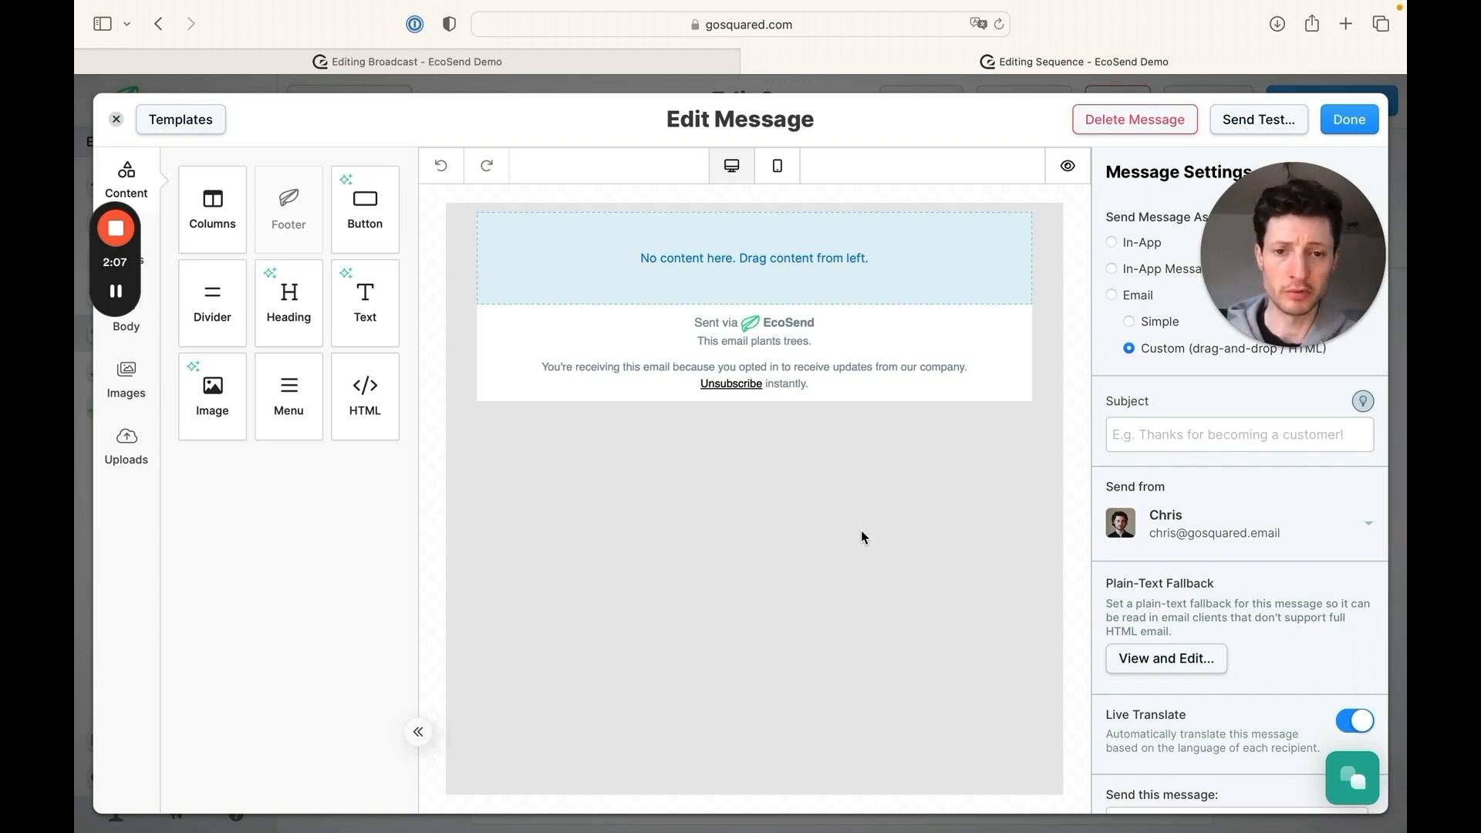
click(191, 129)
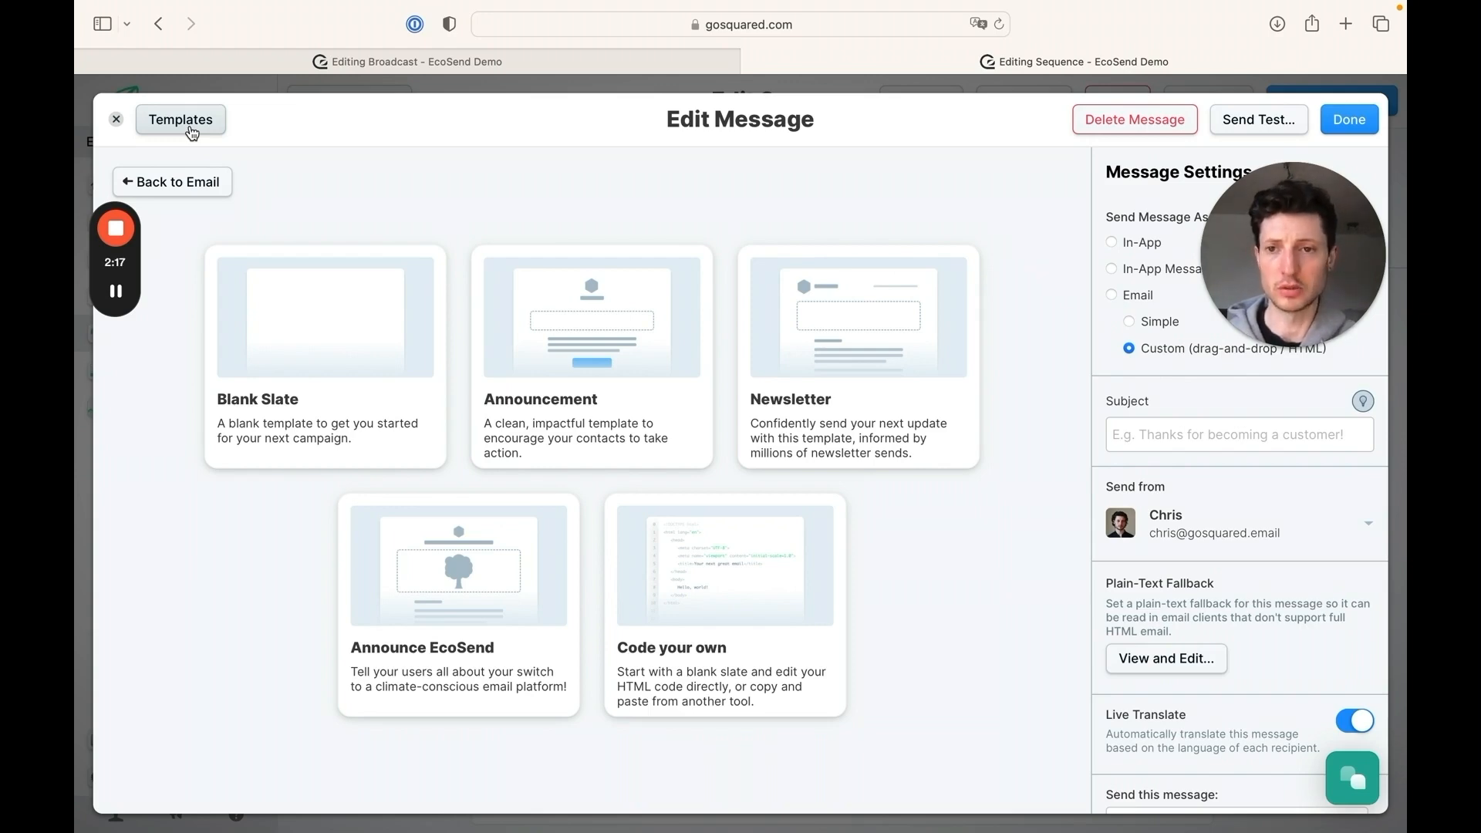
Return to the broadcast newsletter and save its Hugo's Adventures logo row as a reusable block in the category Header
click(378, 63)
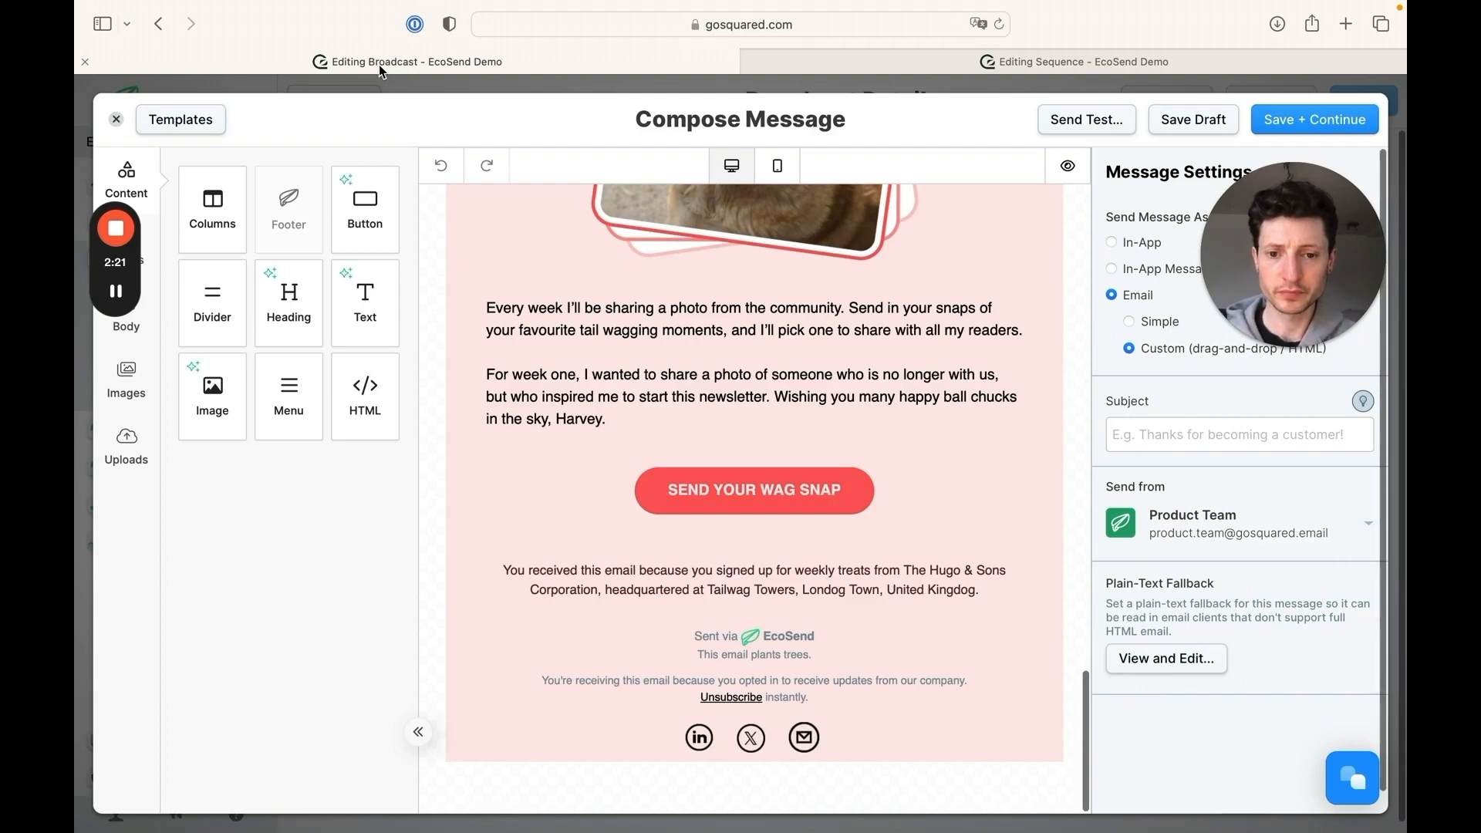
scroll(1006, 407, up, 16)
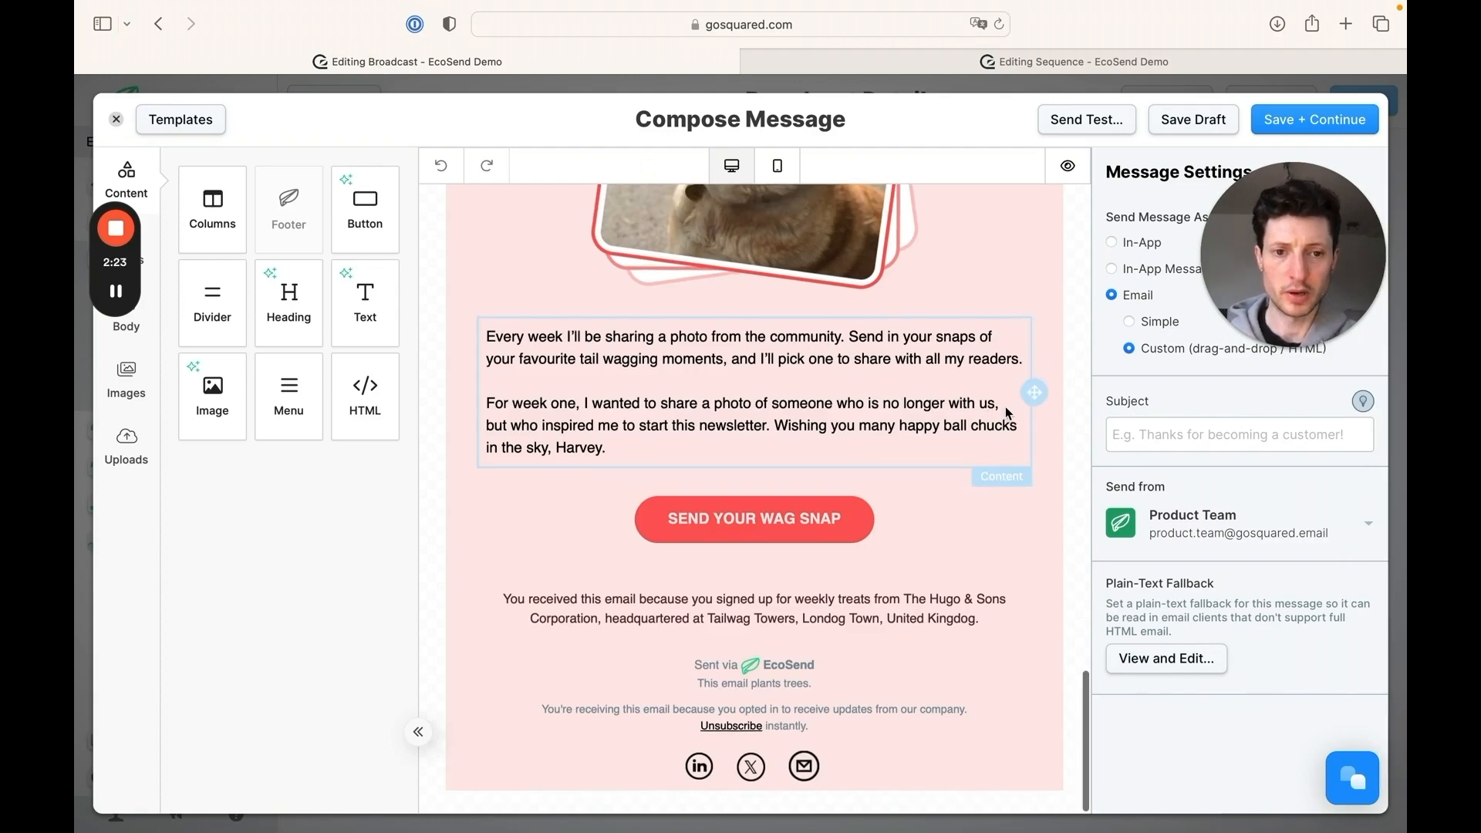
scroll(1006, 406, up, 10)
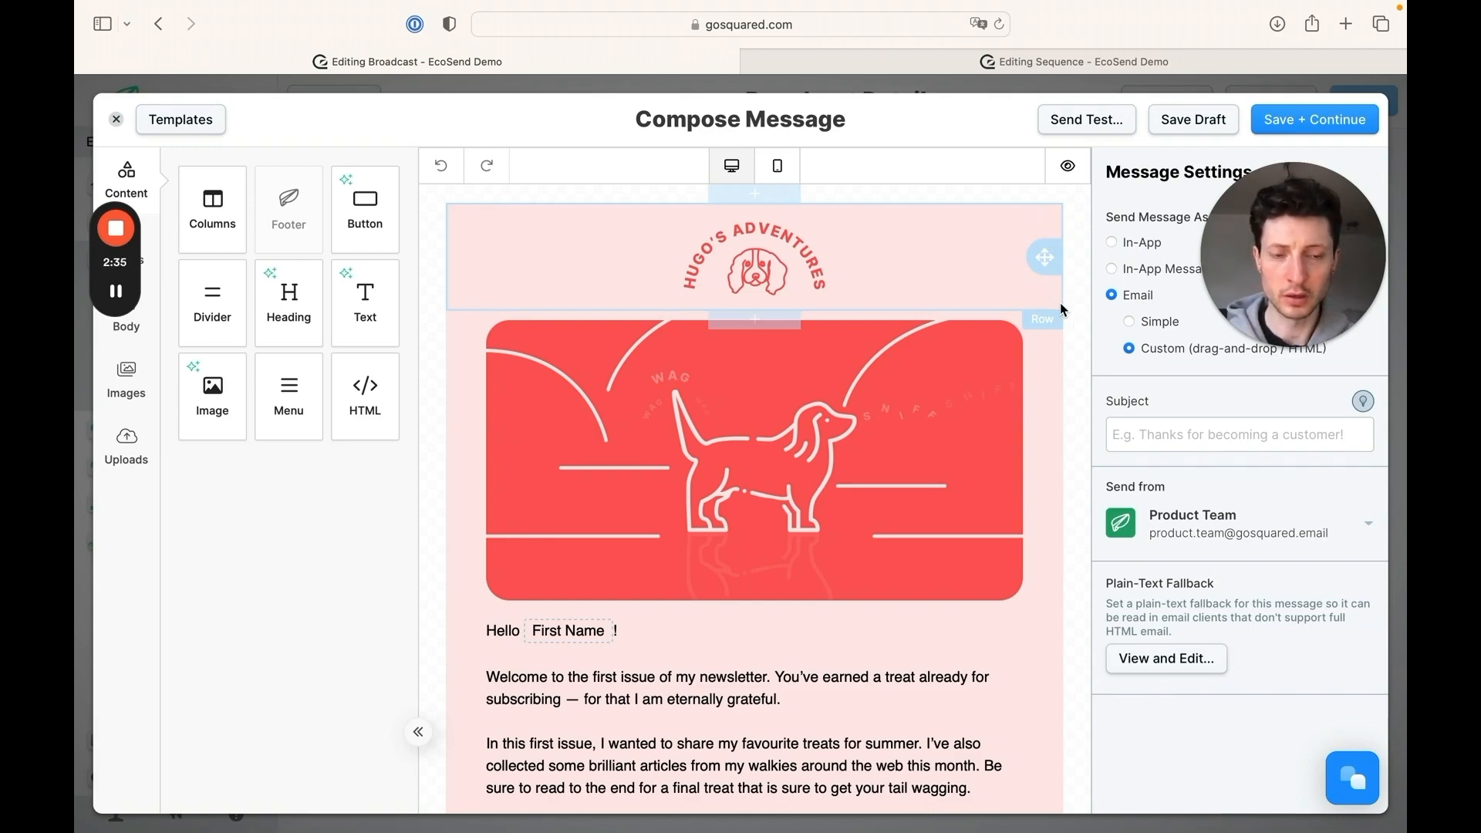
click(1035, 293)
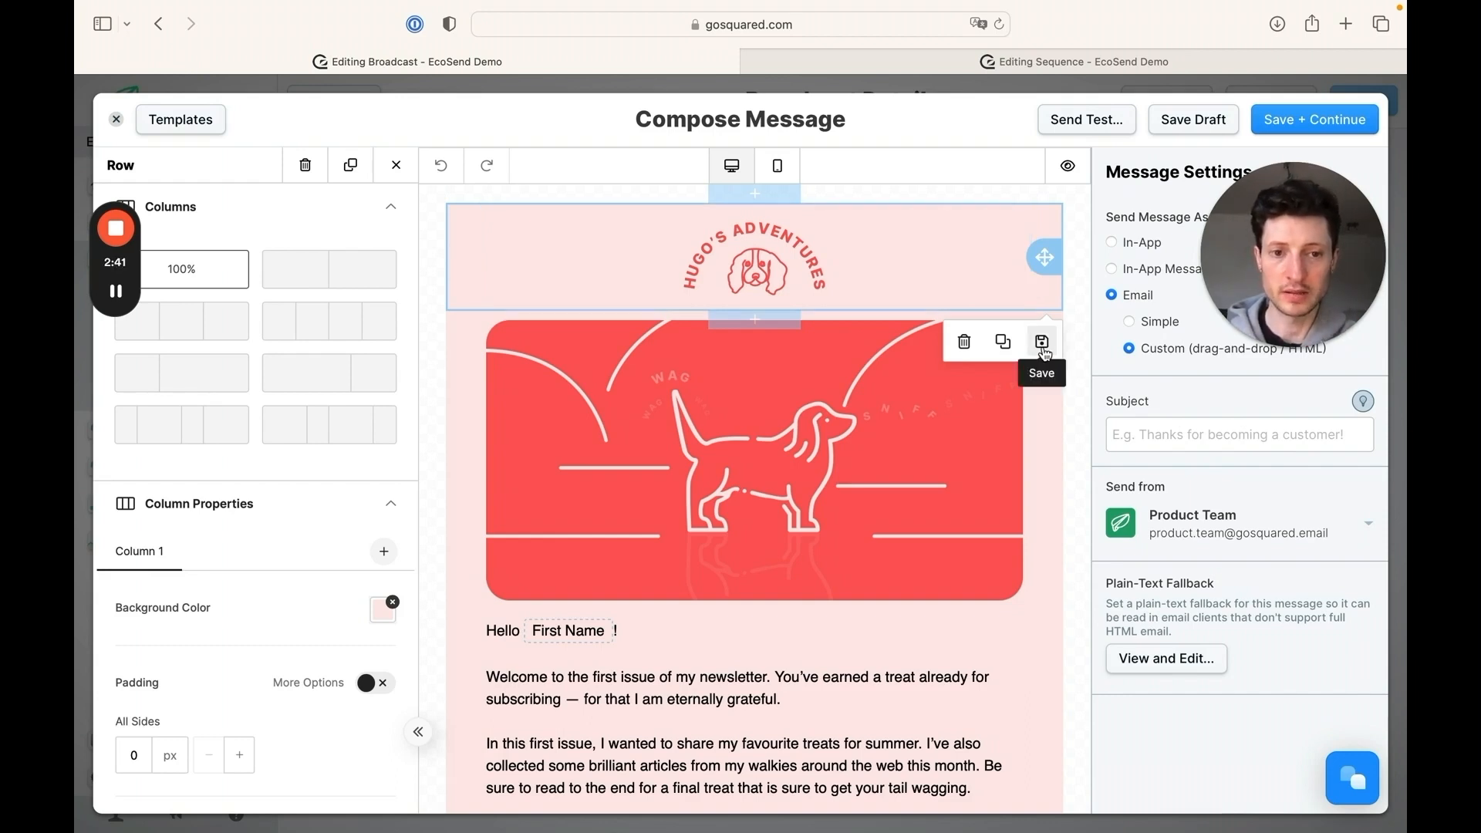
click(1042, 342)
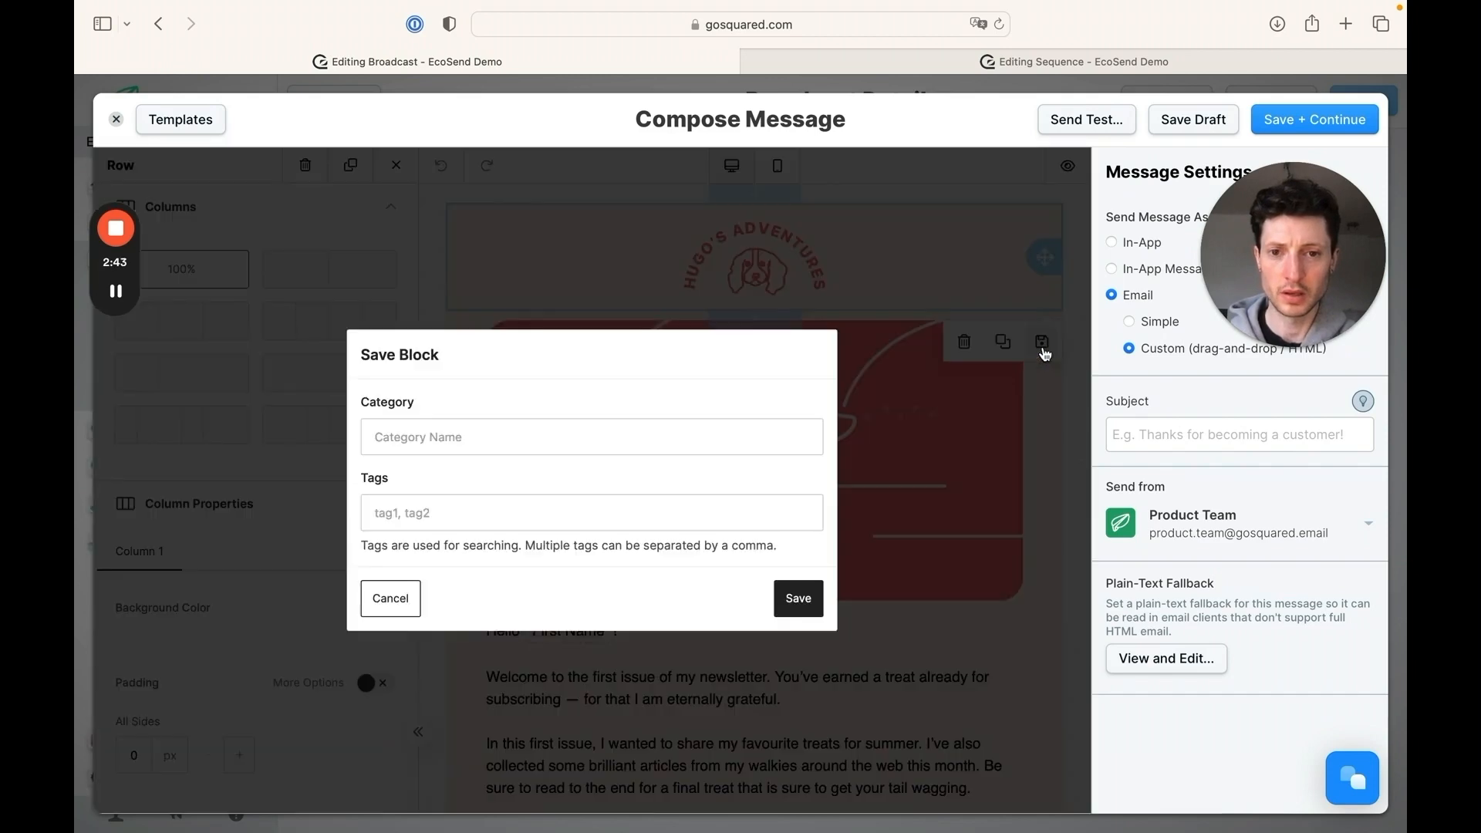
click(587, 438)
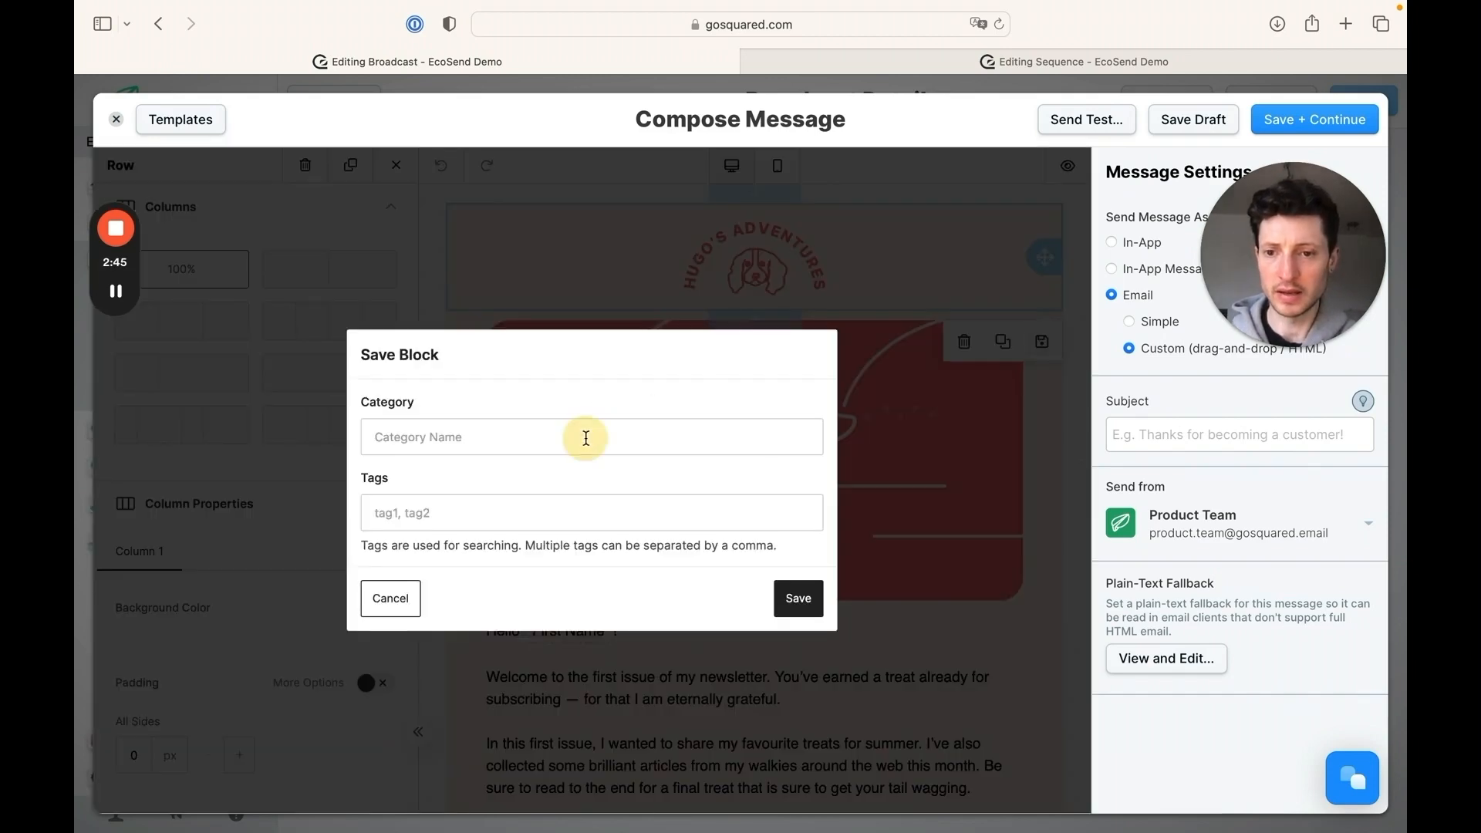
text(Header)
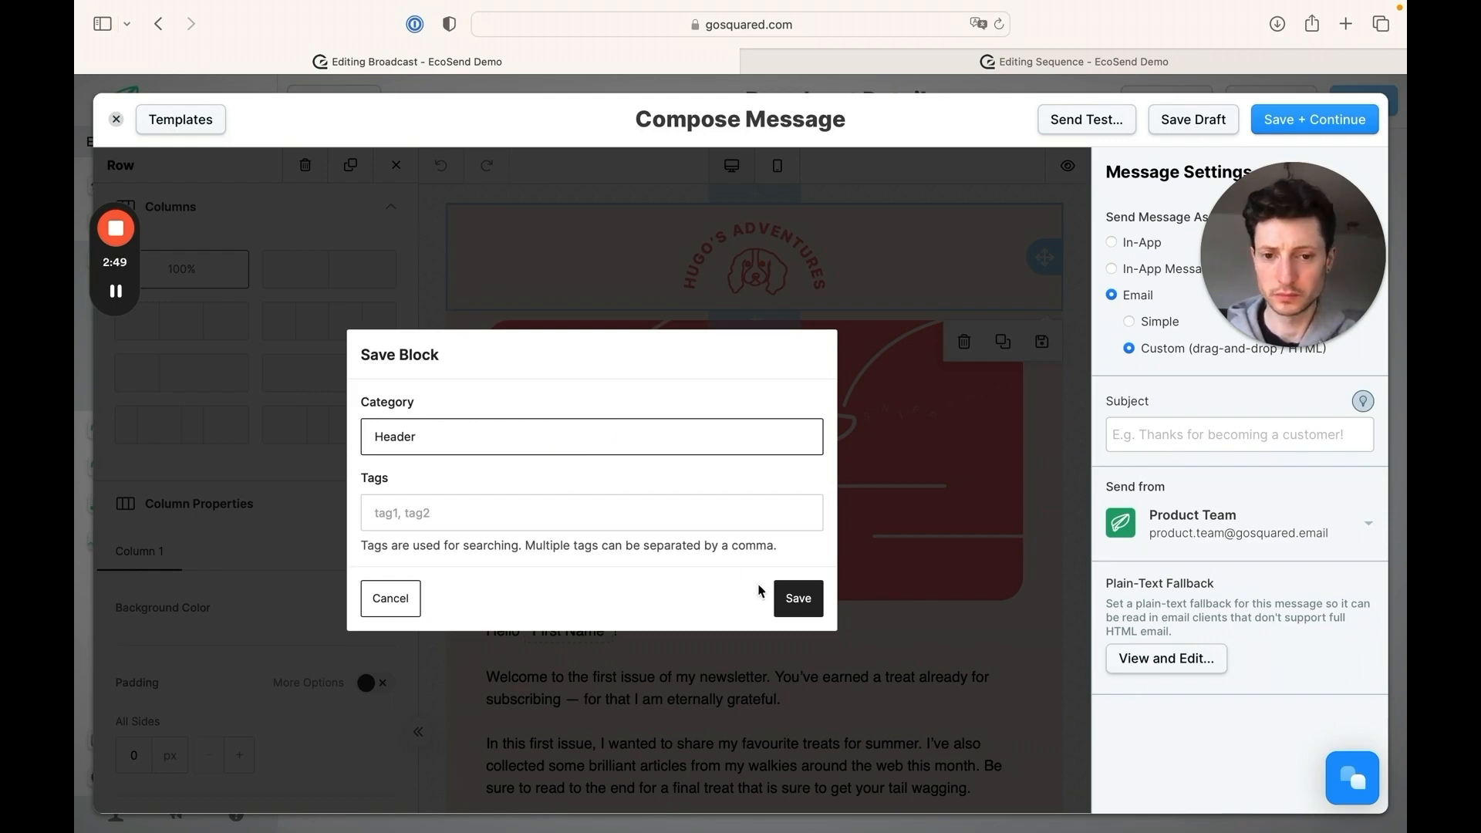
click(799, 599)
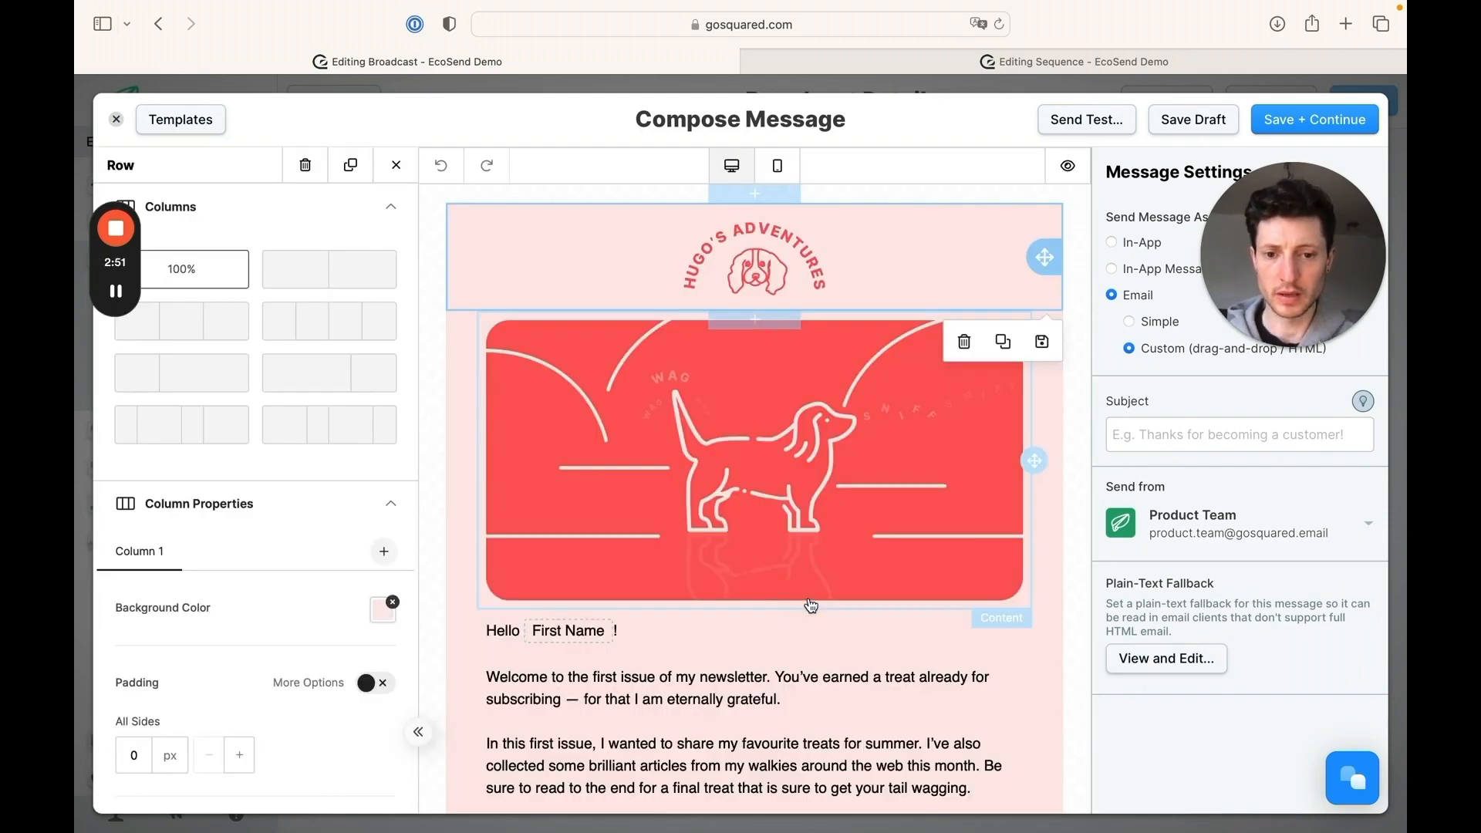
Leave the row settings and look through the saved blocks library for the Header category
click(397, 168)
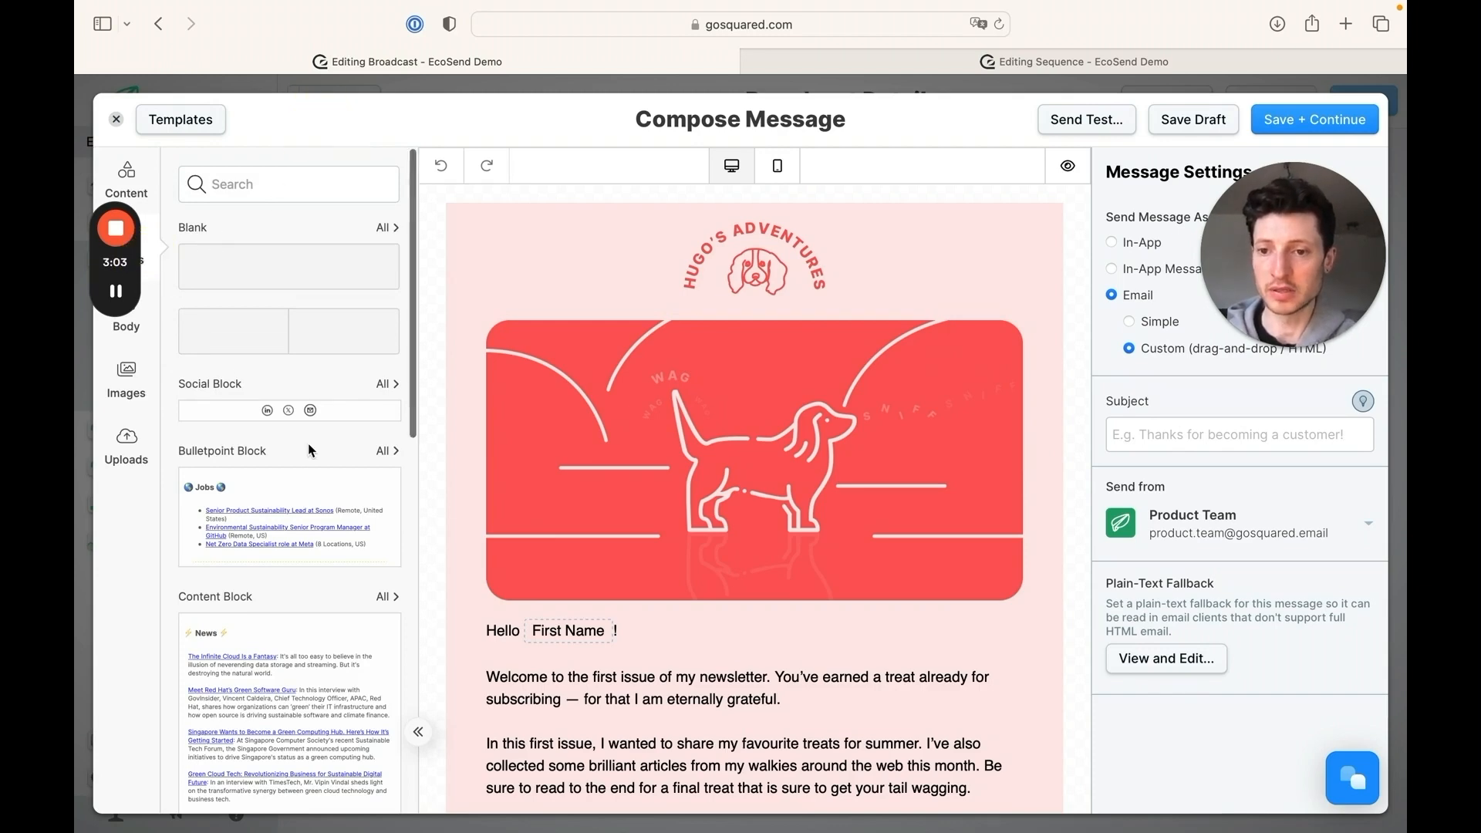
scroll(308, 446, down, 10)
scroll(308, 445, down, 5)
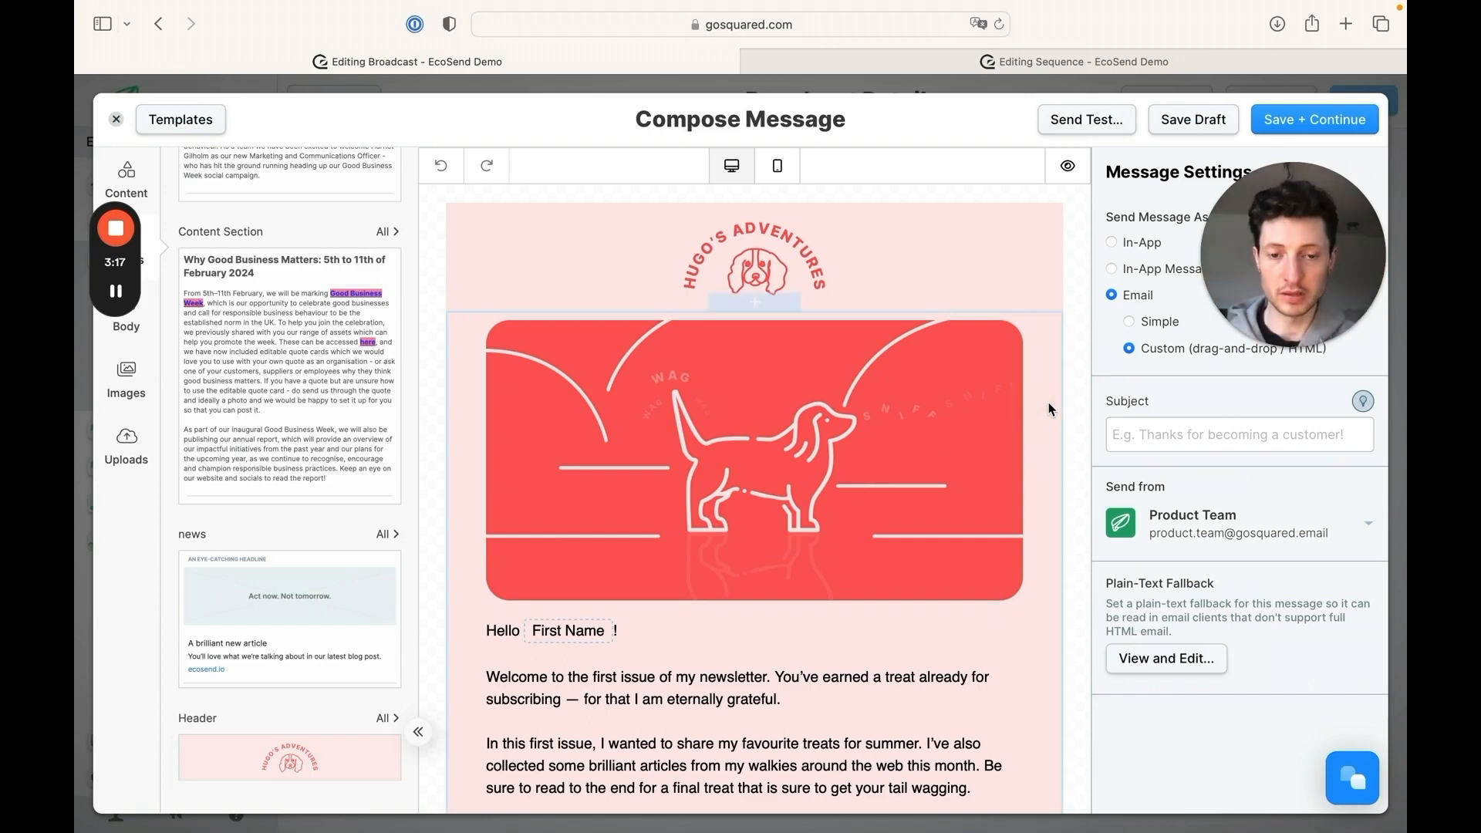
Save the newsletter's main content row, from the dog illustration to the unsubscribe text, as a reusable block in the category Content Body
scroll(1048, 409, down, 3)
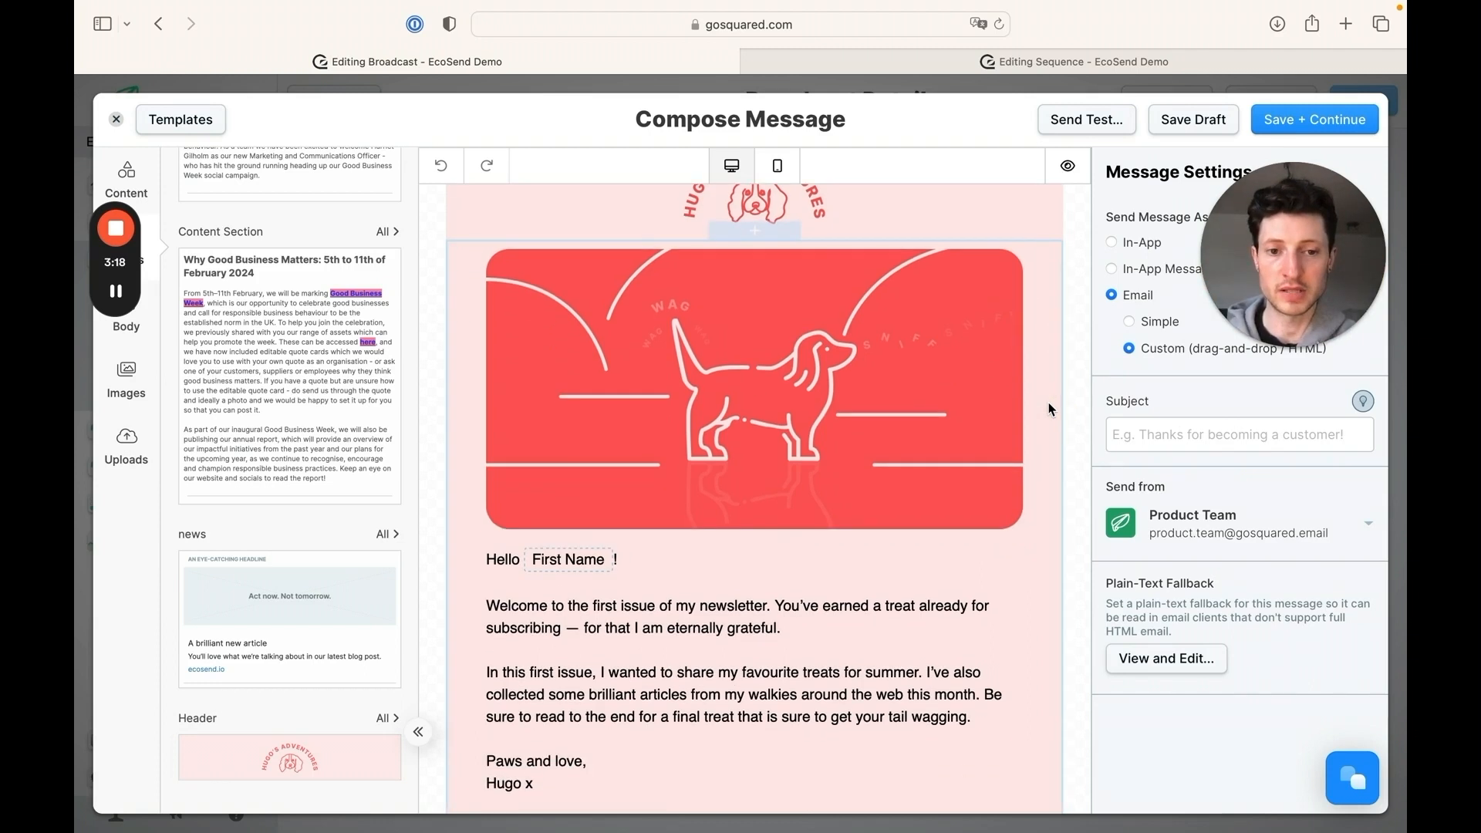
click(1049, 409)
scroll(1048, 409, down, 1)
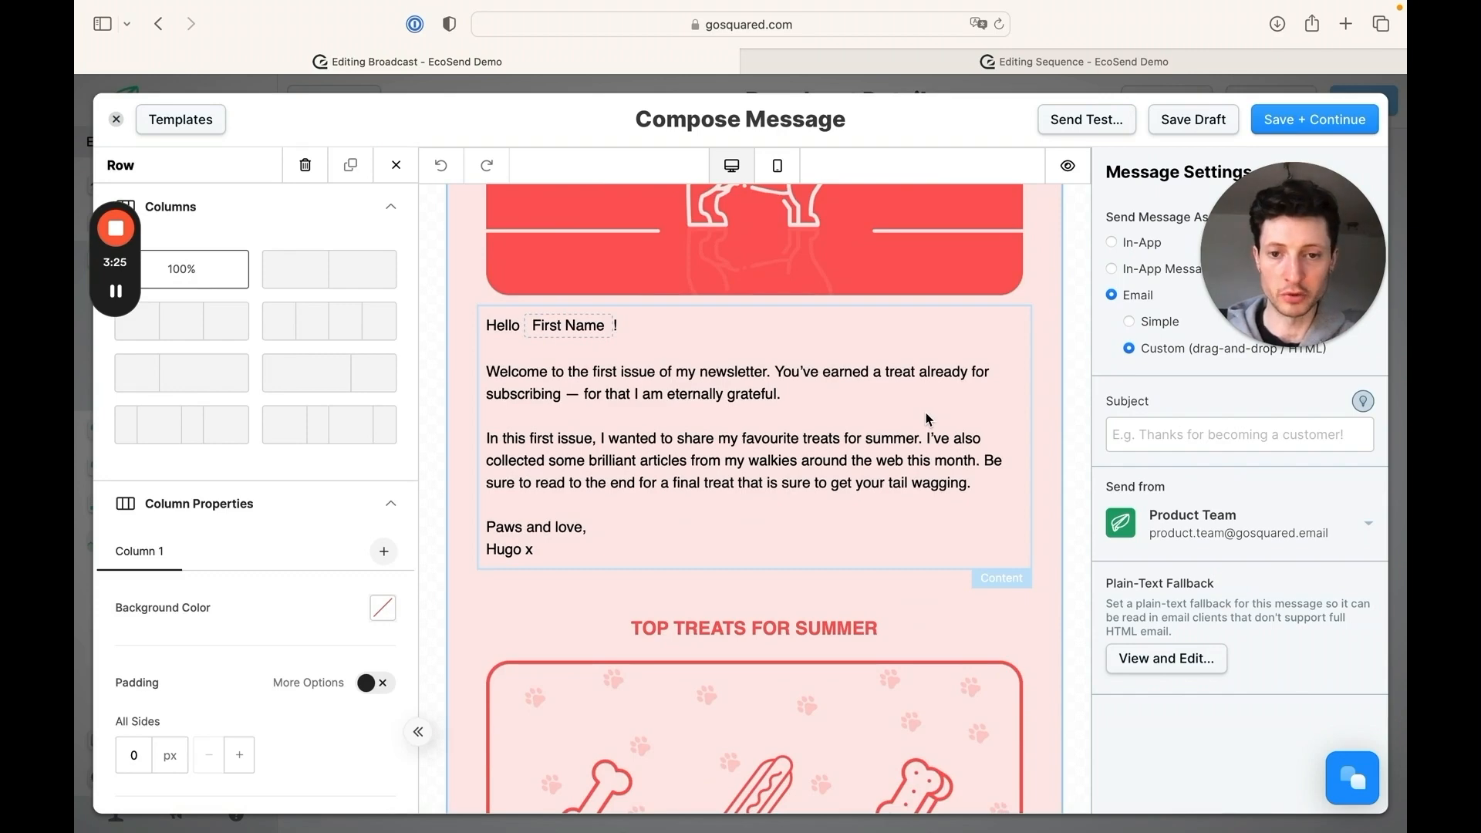
scroll(928, 419, down, 5)
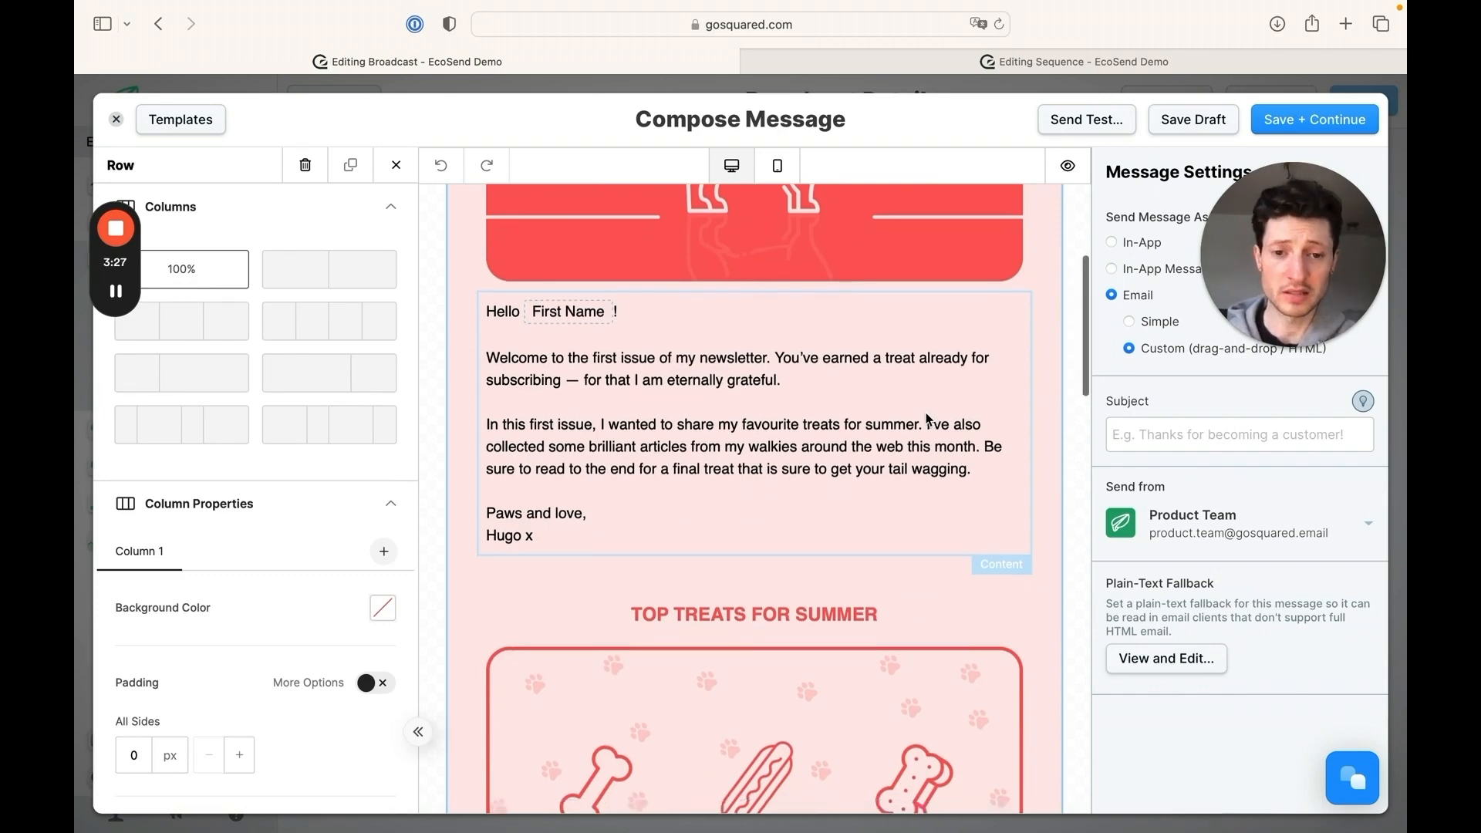
scroll(929, 419, down, 15)
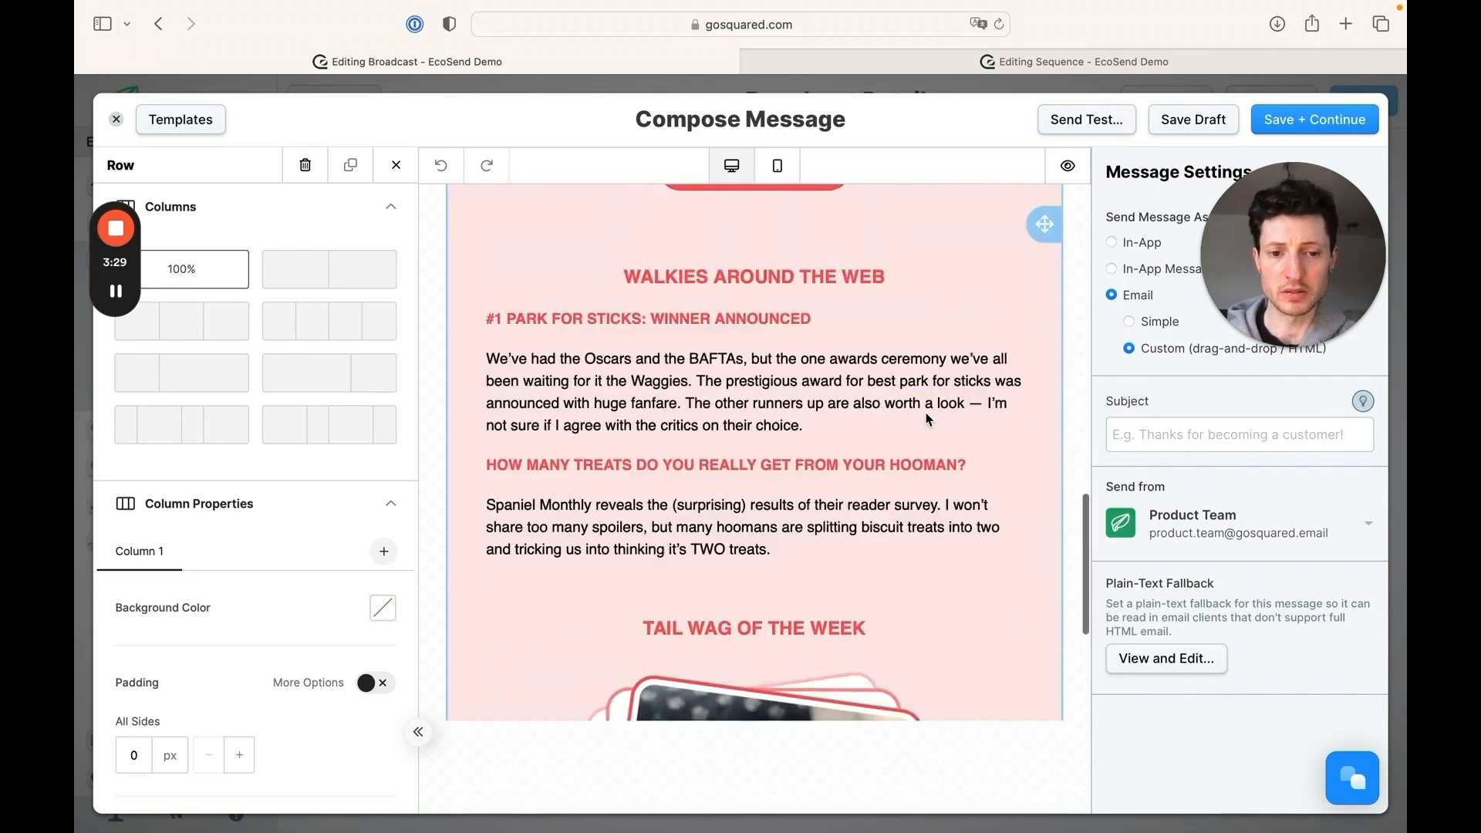
scroll(927, 419, down, 8)
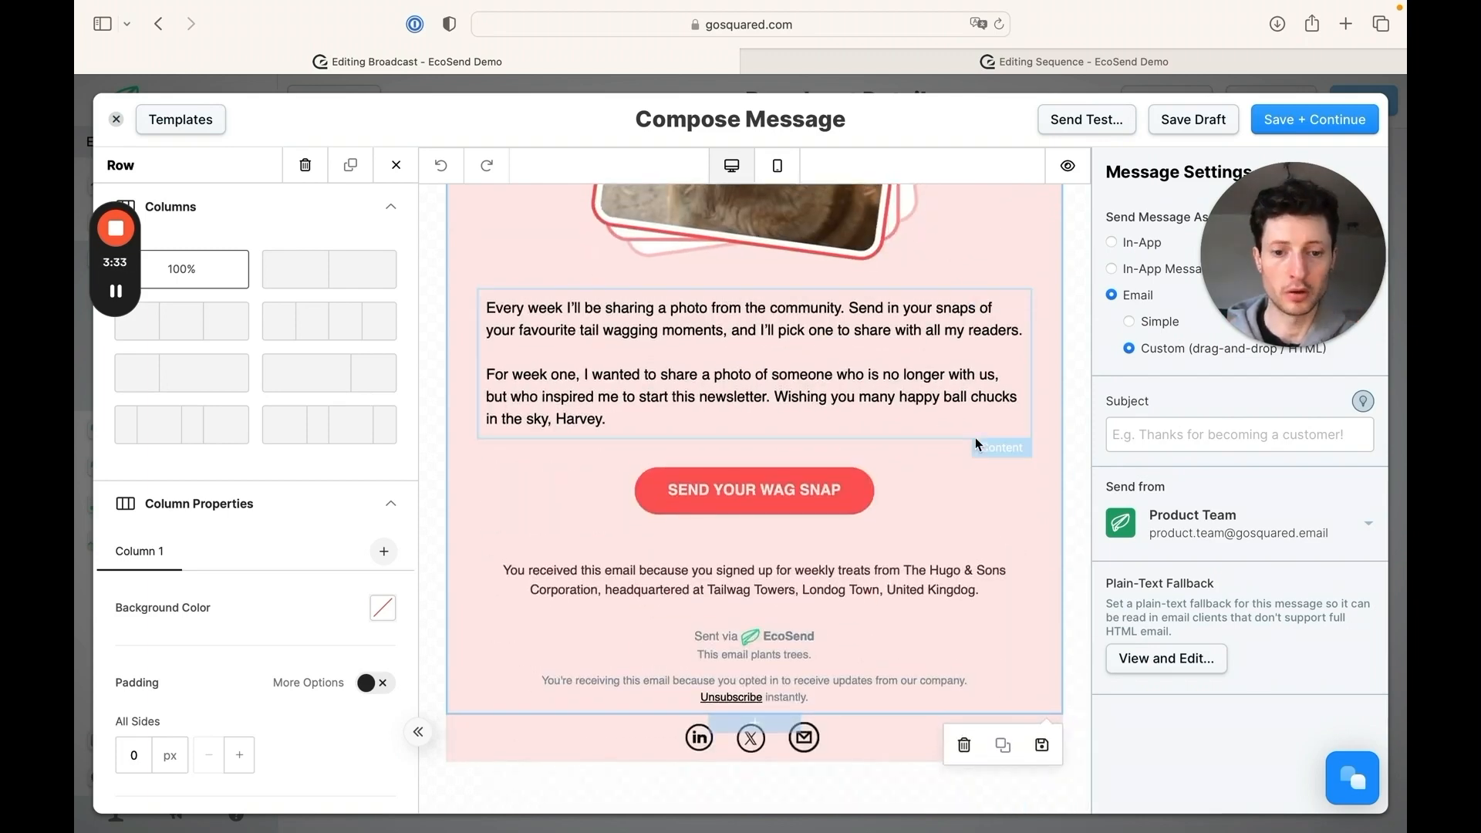
click(1043, 747)
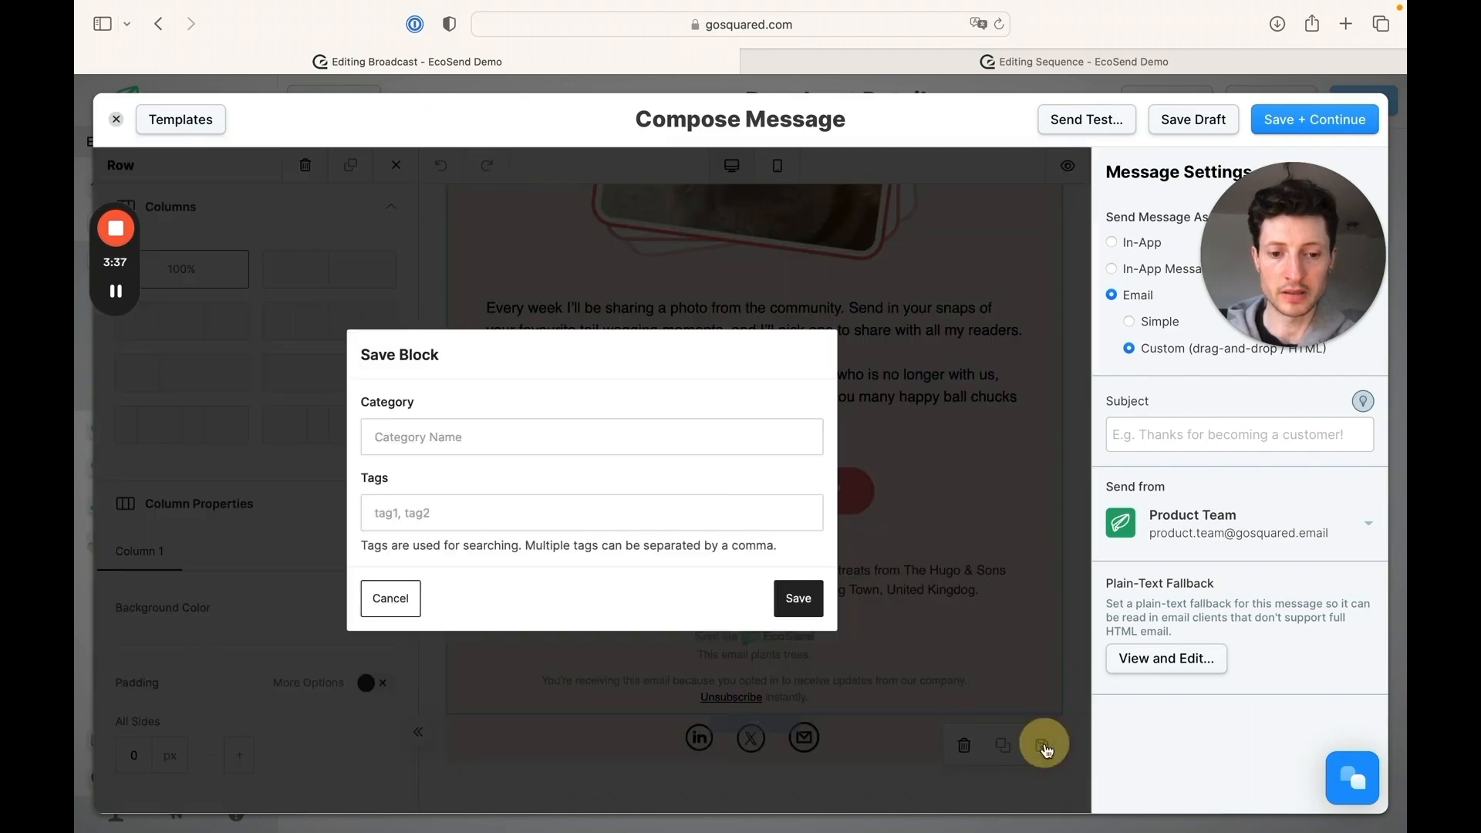
click(697, 440)
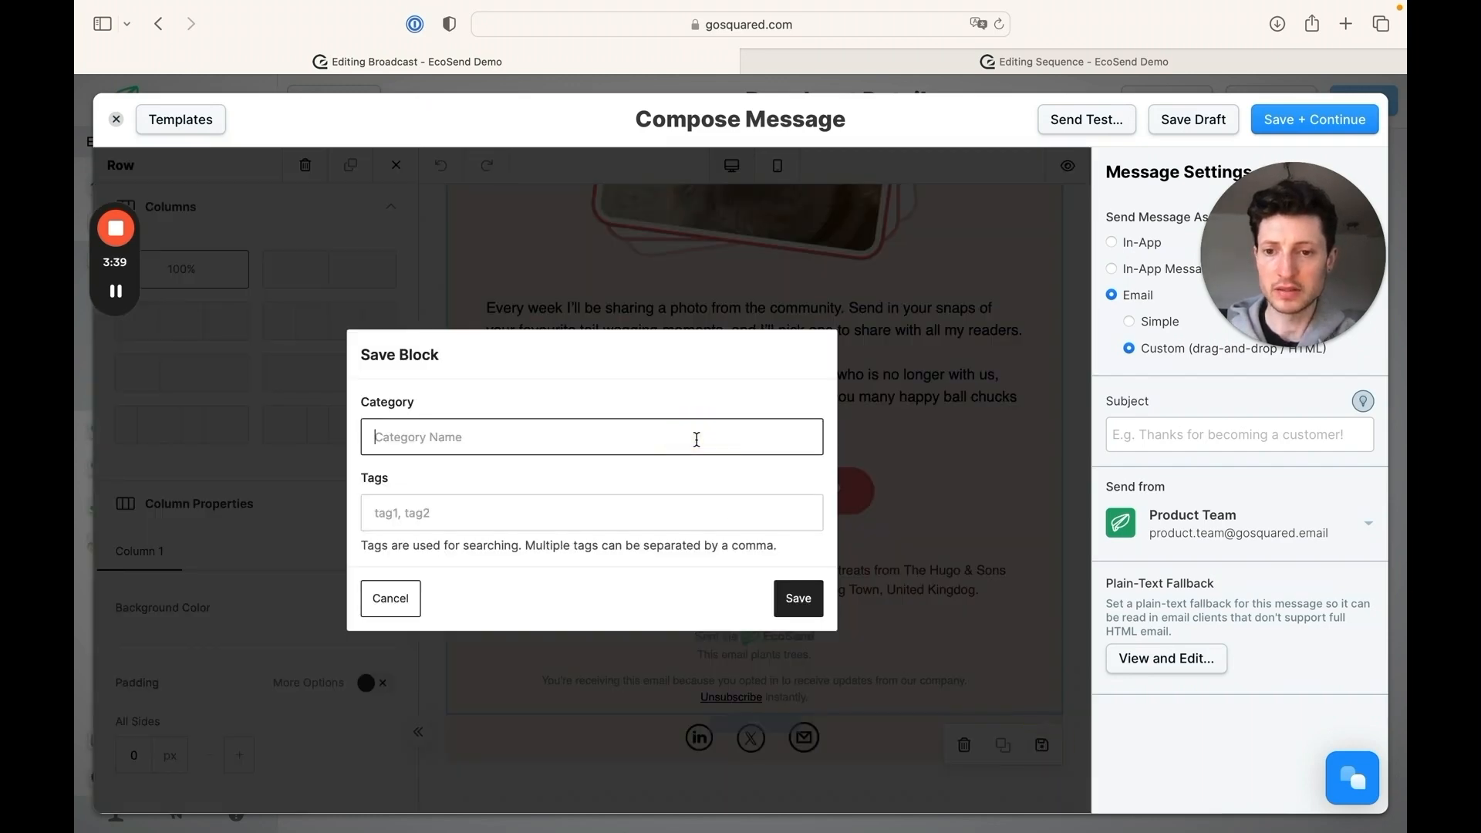
text(Content Body)
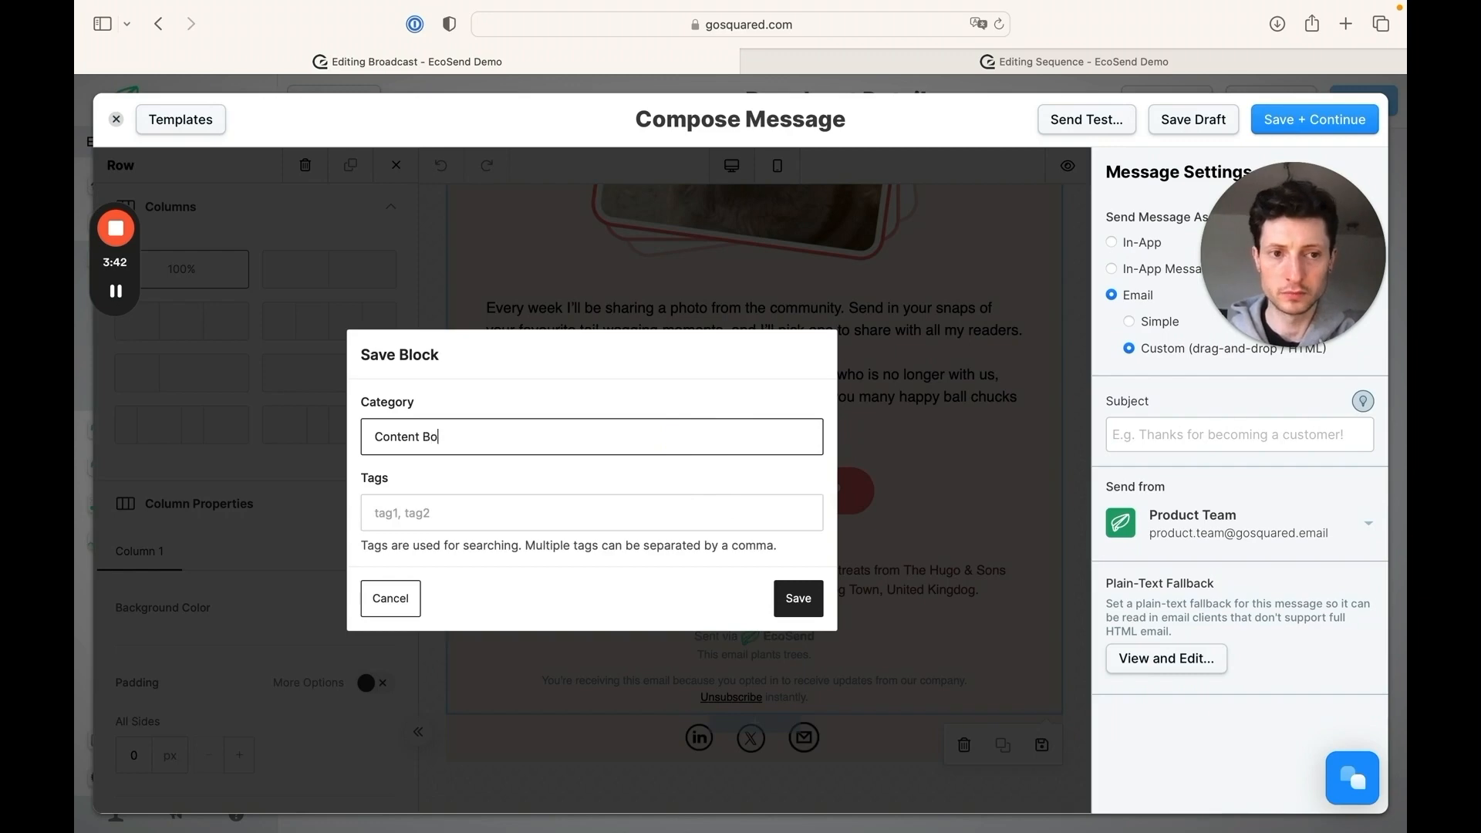
click(799, 599)
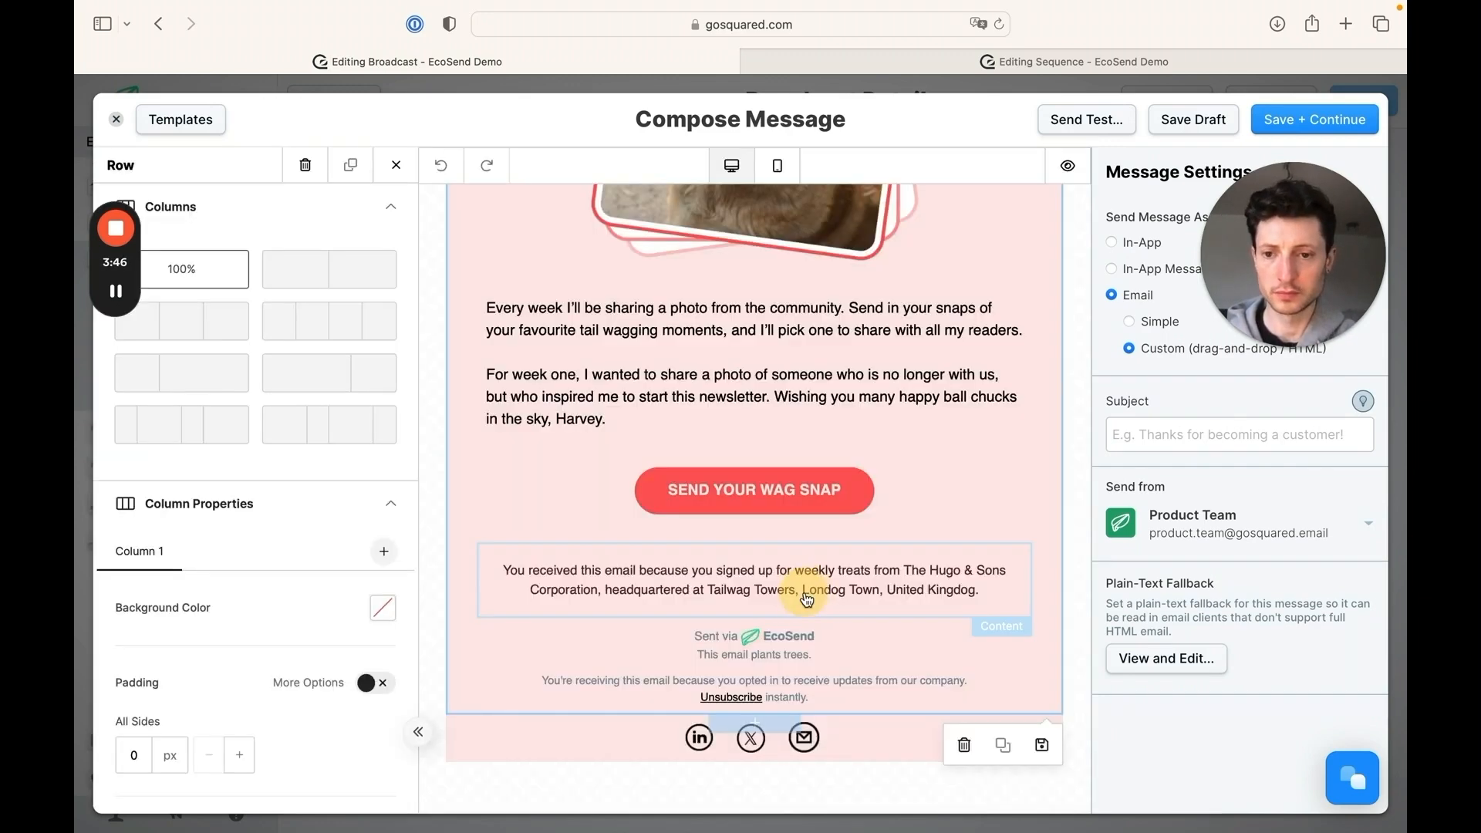
Leave the row settings and check the saved blocks library for the Content Body category
click(398, 167)
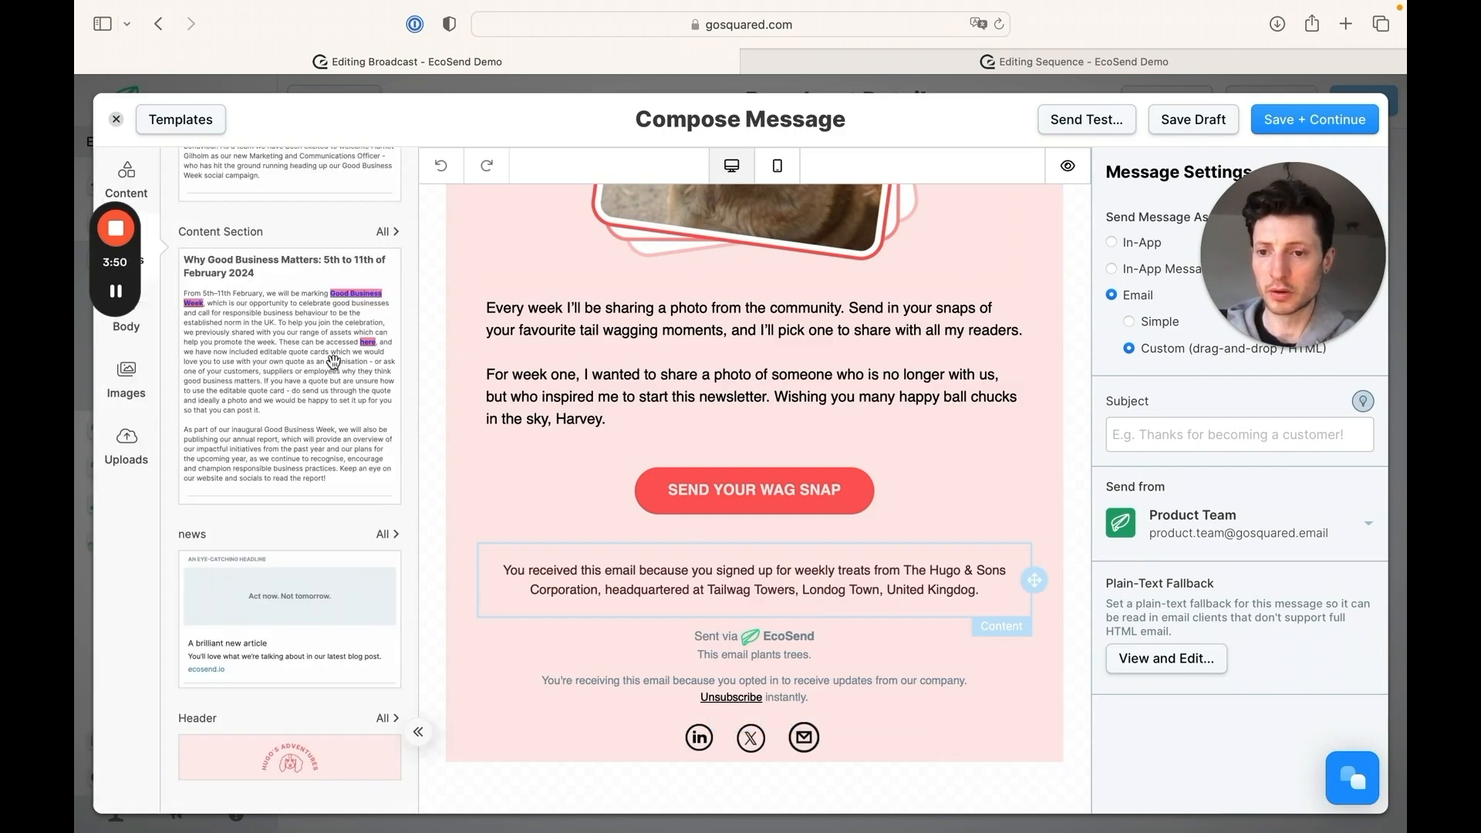
scroll(334, 362, down, 8)
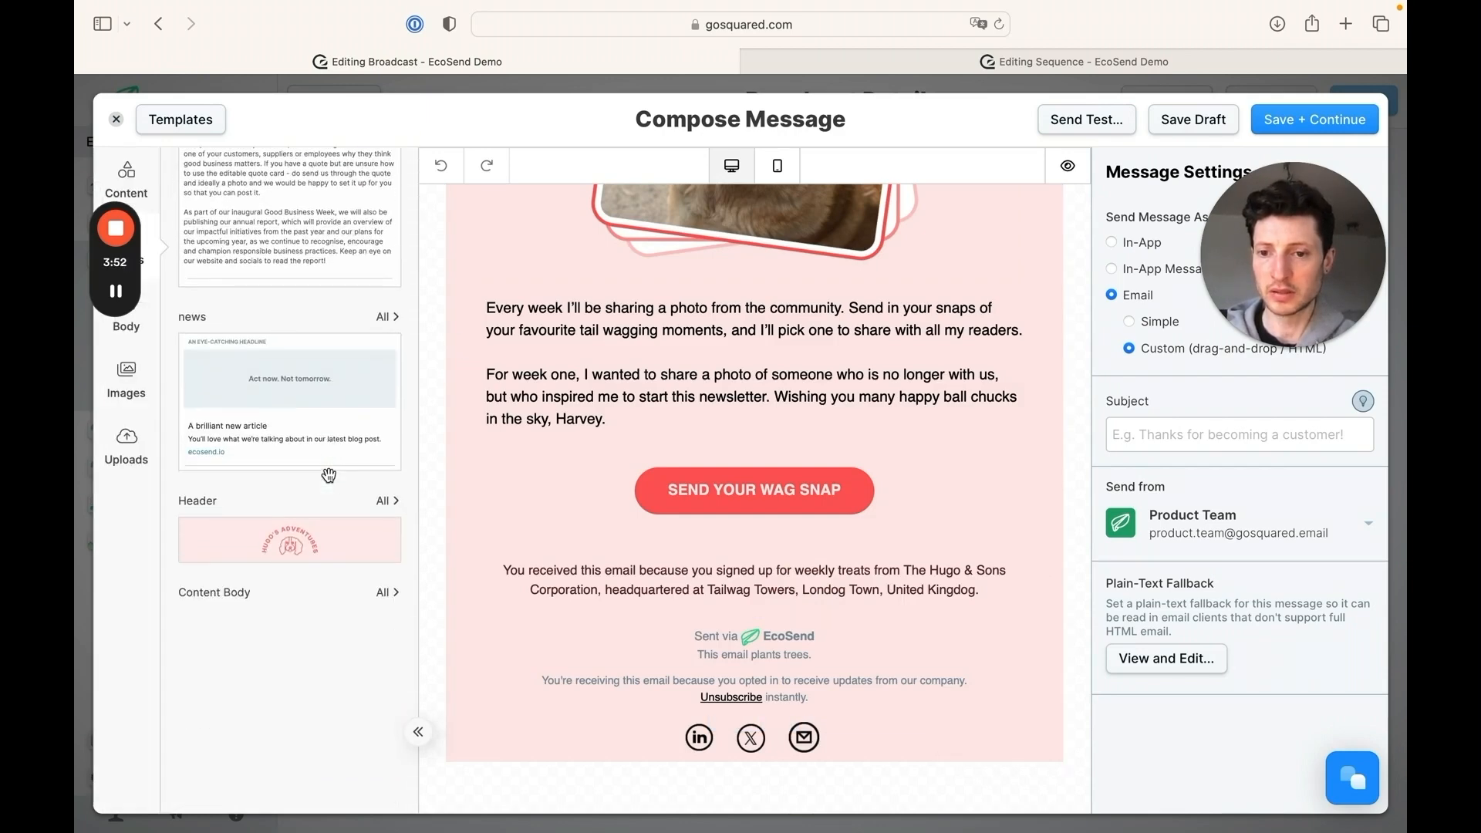
scroll(329, 477, down, 4)
scroll(330, 477, down, 3)
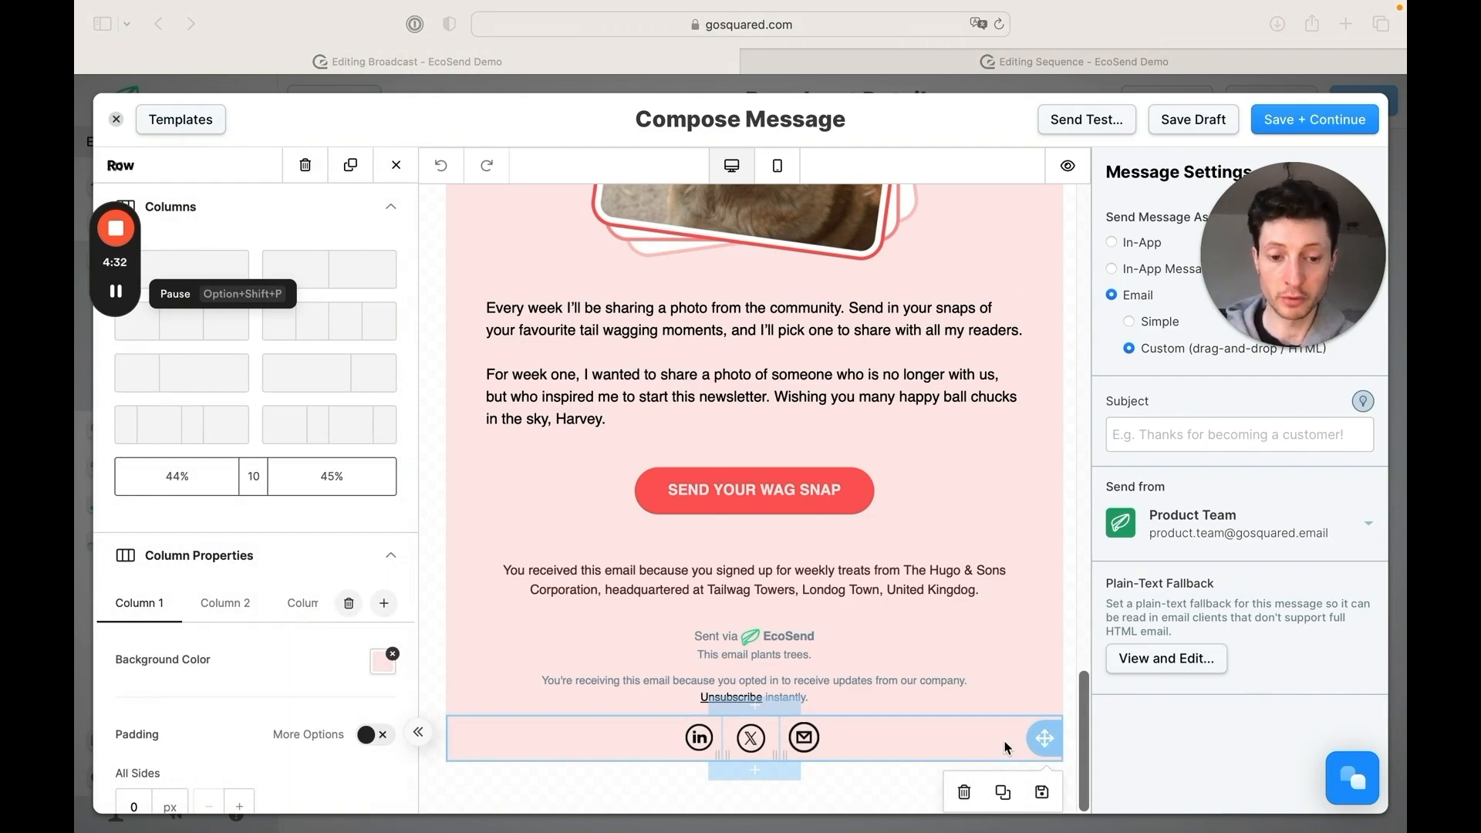
Save the newsletter's social icons row as a reusable block in the category Social Icon Block
click(1043, 794)
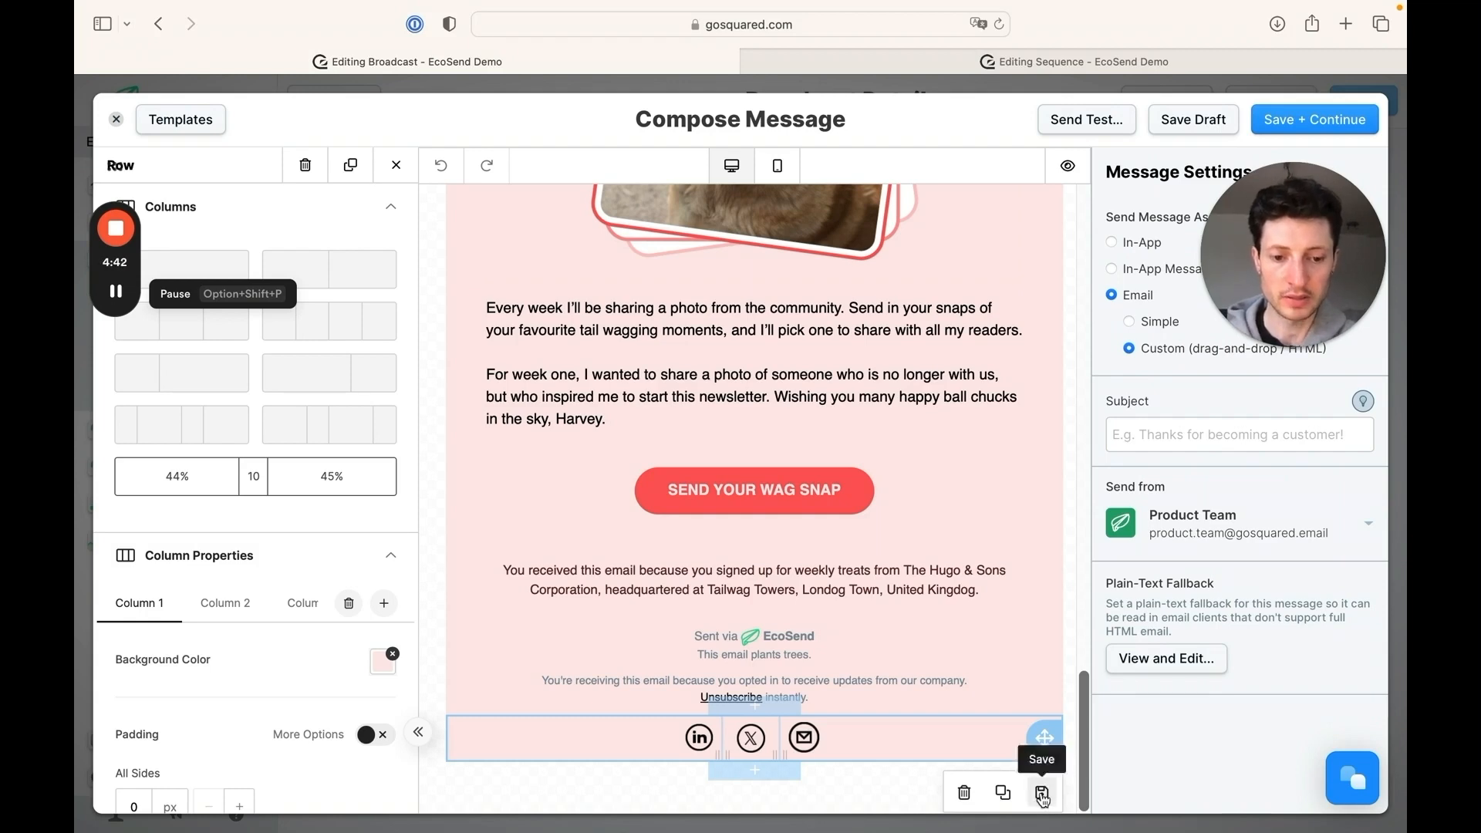
click(1042, 795)
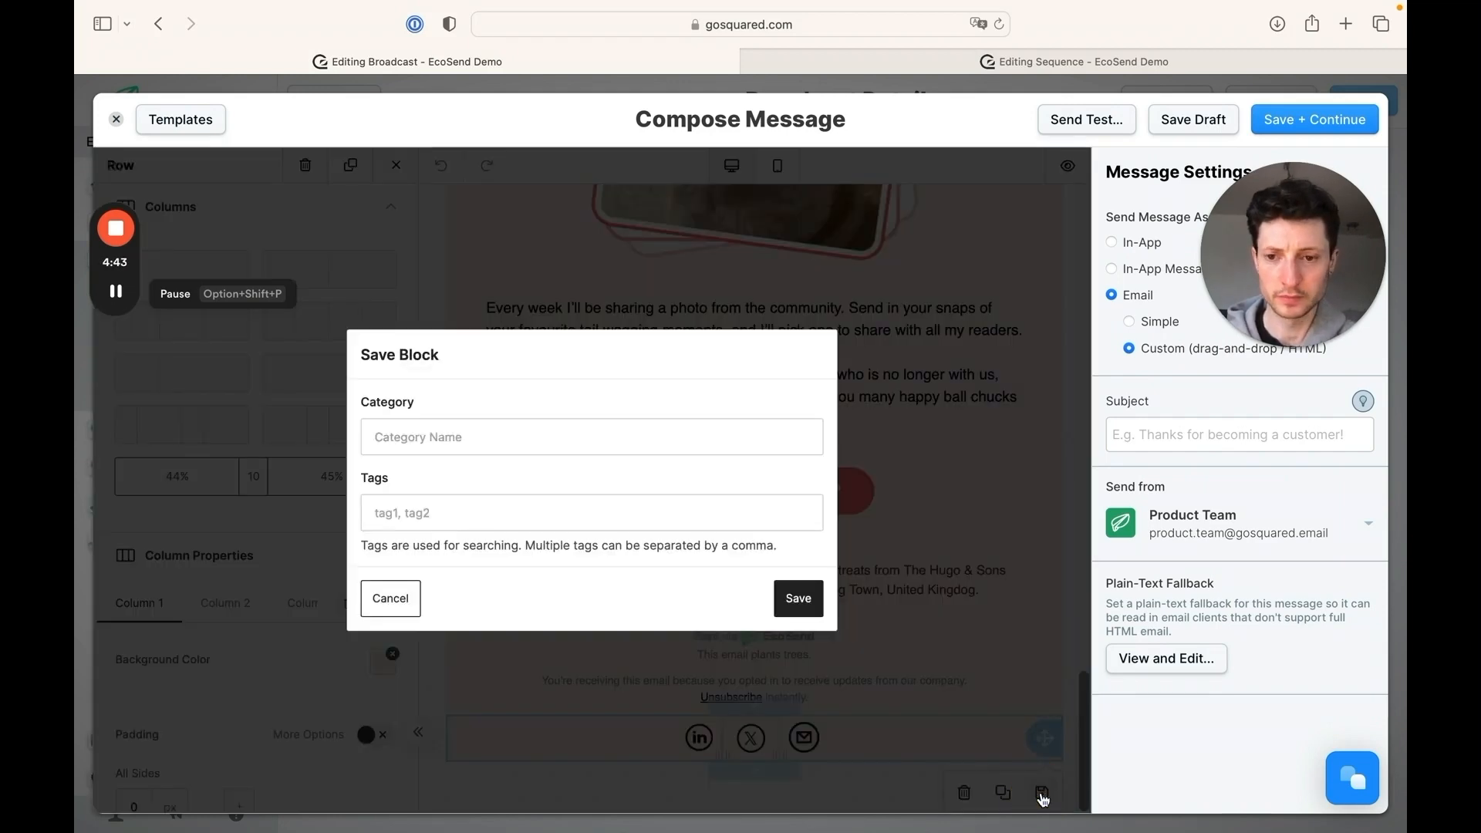
click(622, 434)
text(S)
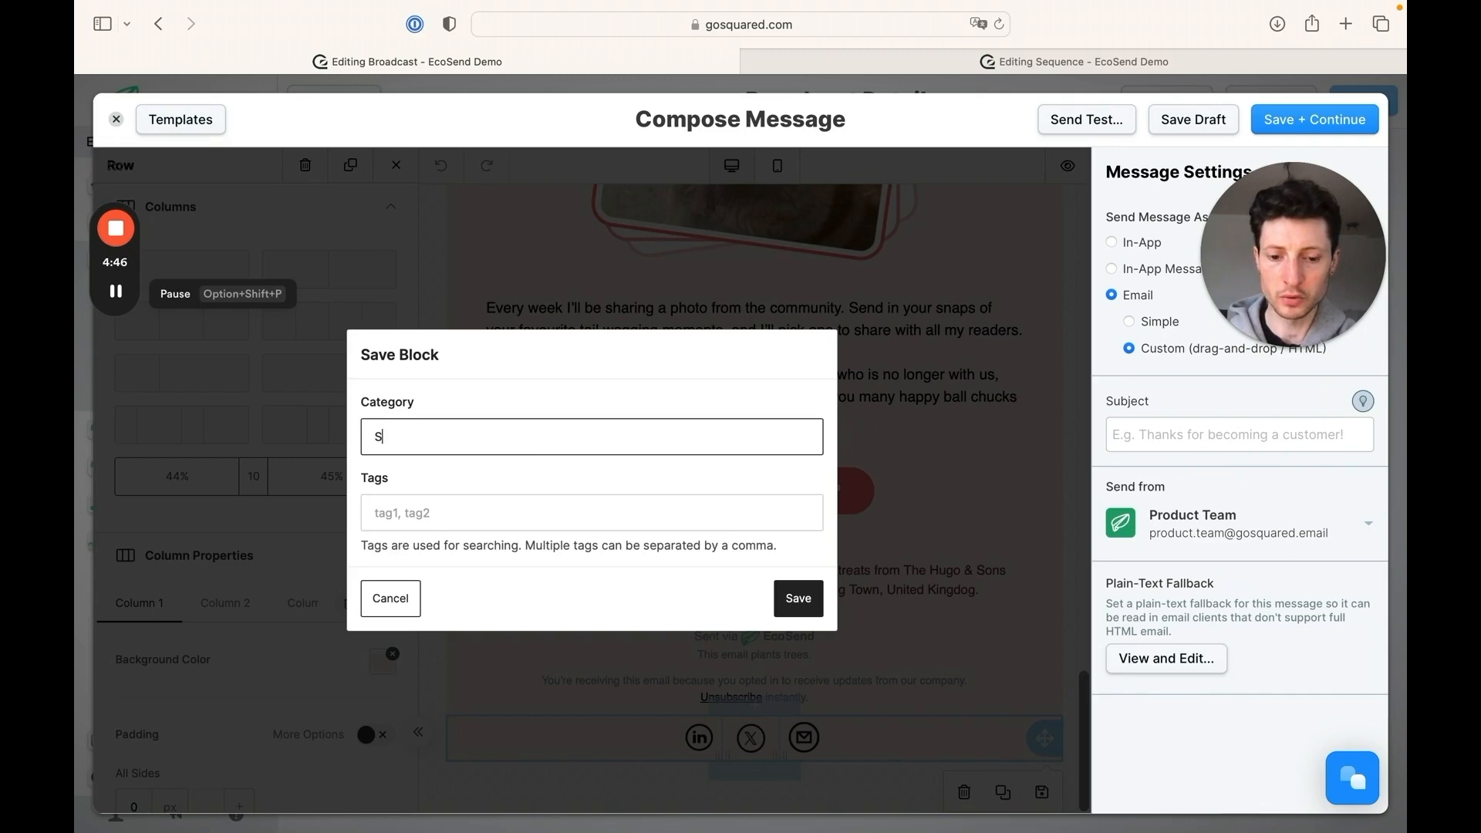
text(ocial Icon Bloc)
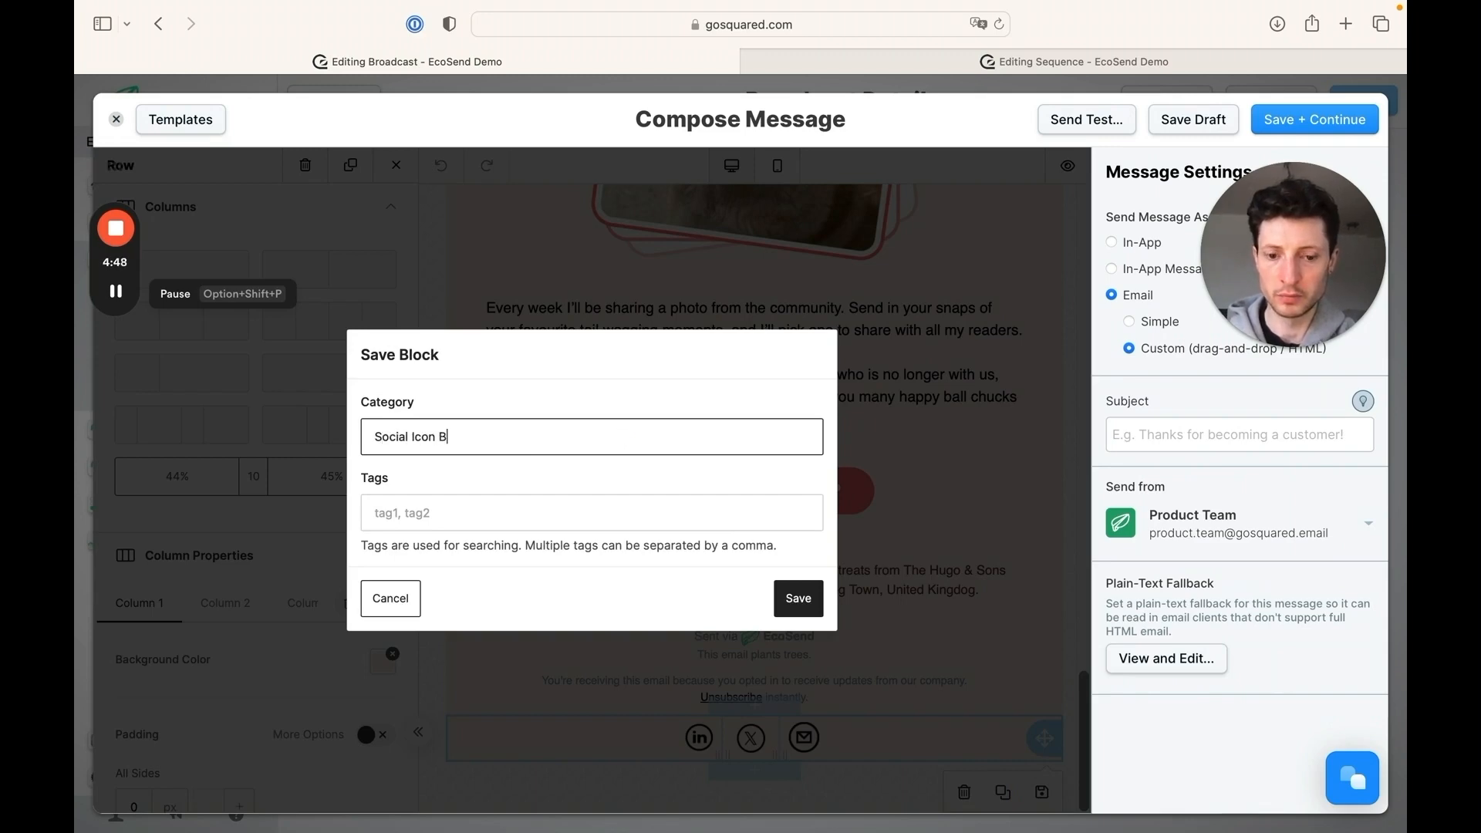
text(k)
click(801, 601)
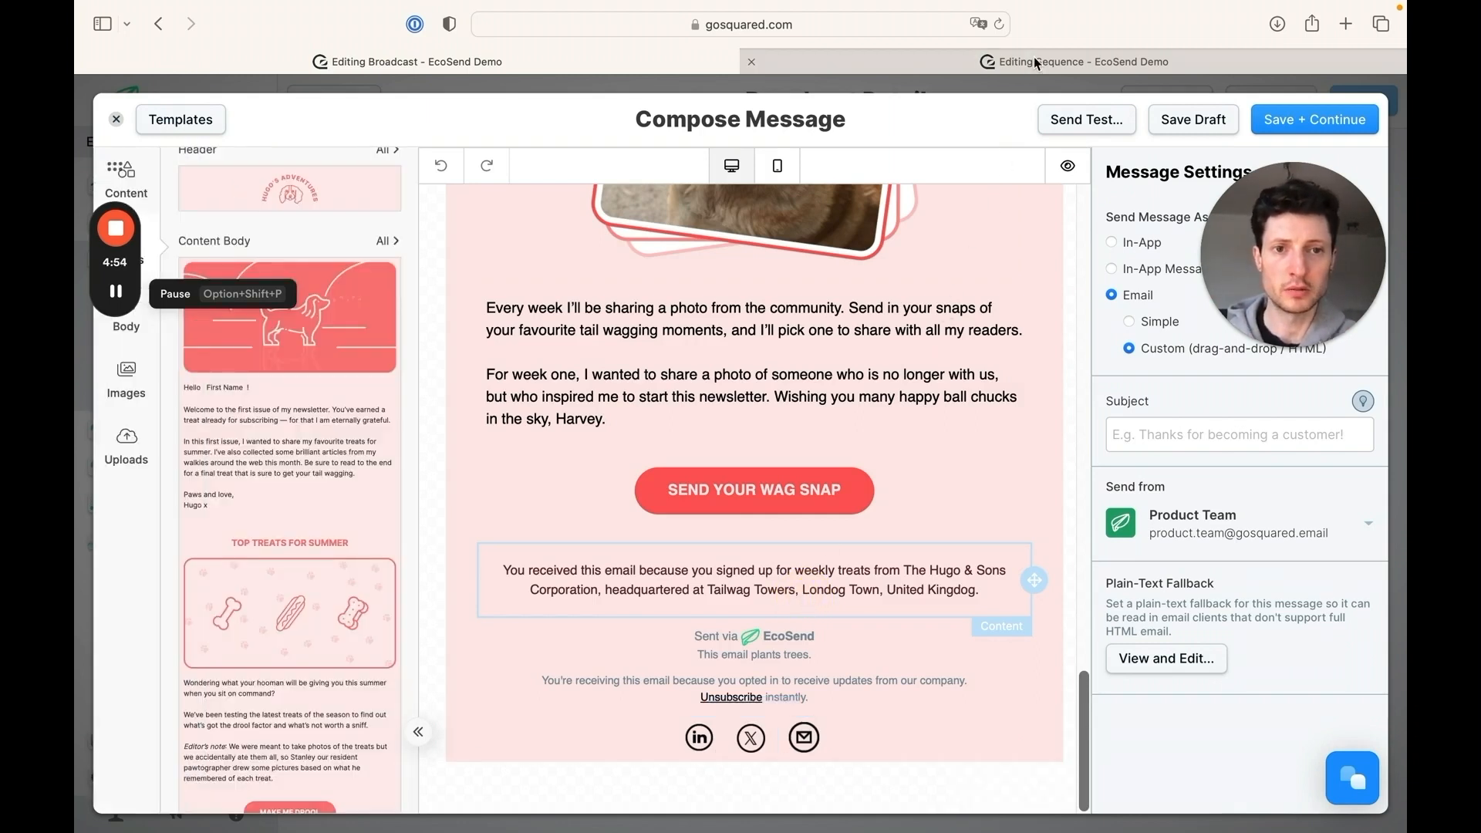
Switch to the sequence email and apply the Blank Slate template, accepting that it overwrites the current message
click(1035, 57)
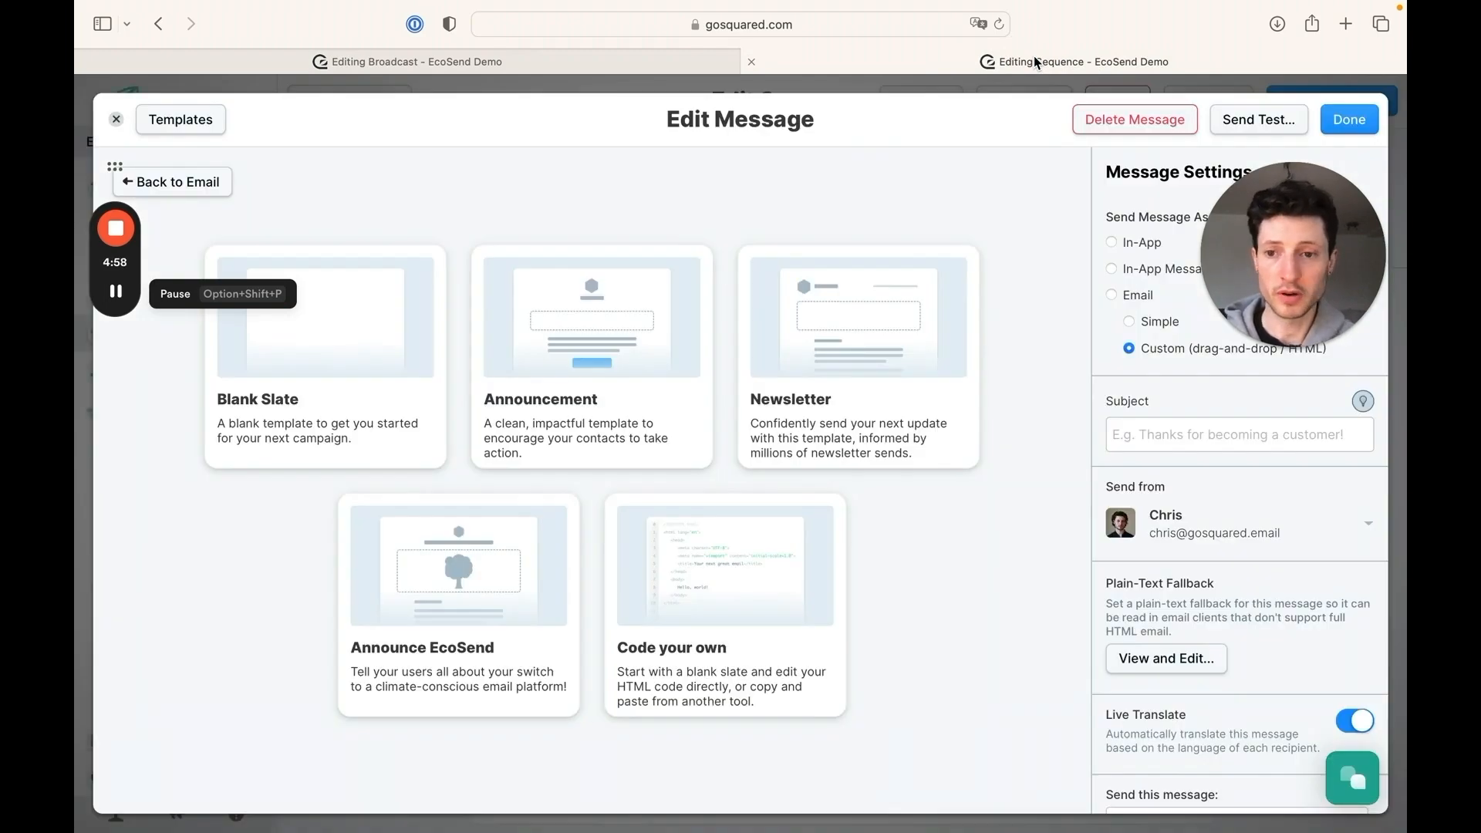
click(390, 344)
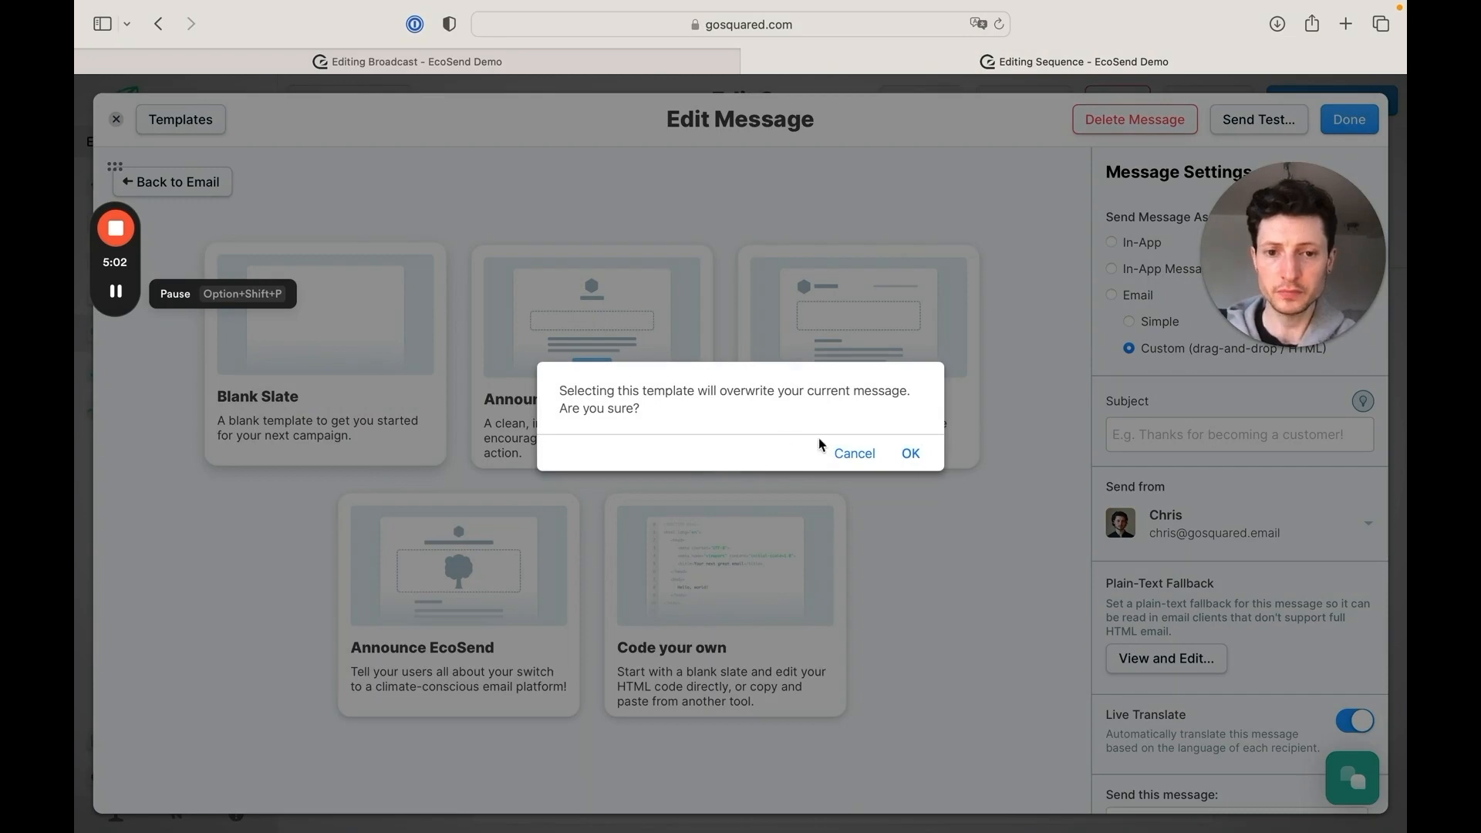
click(908, 454)
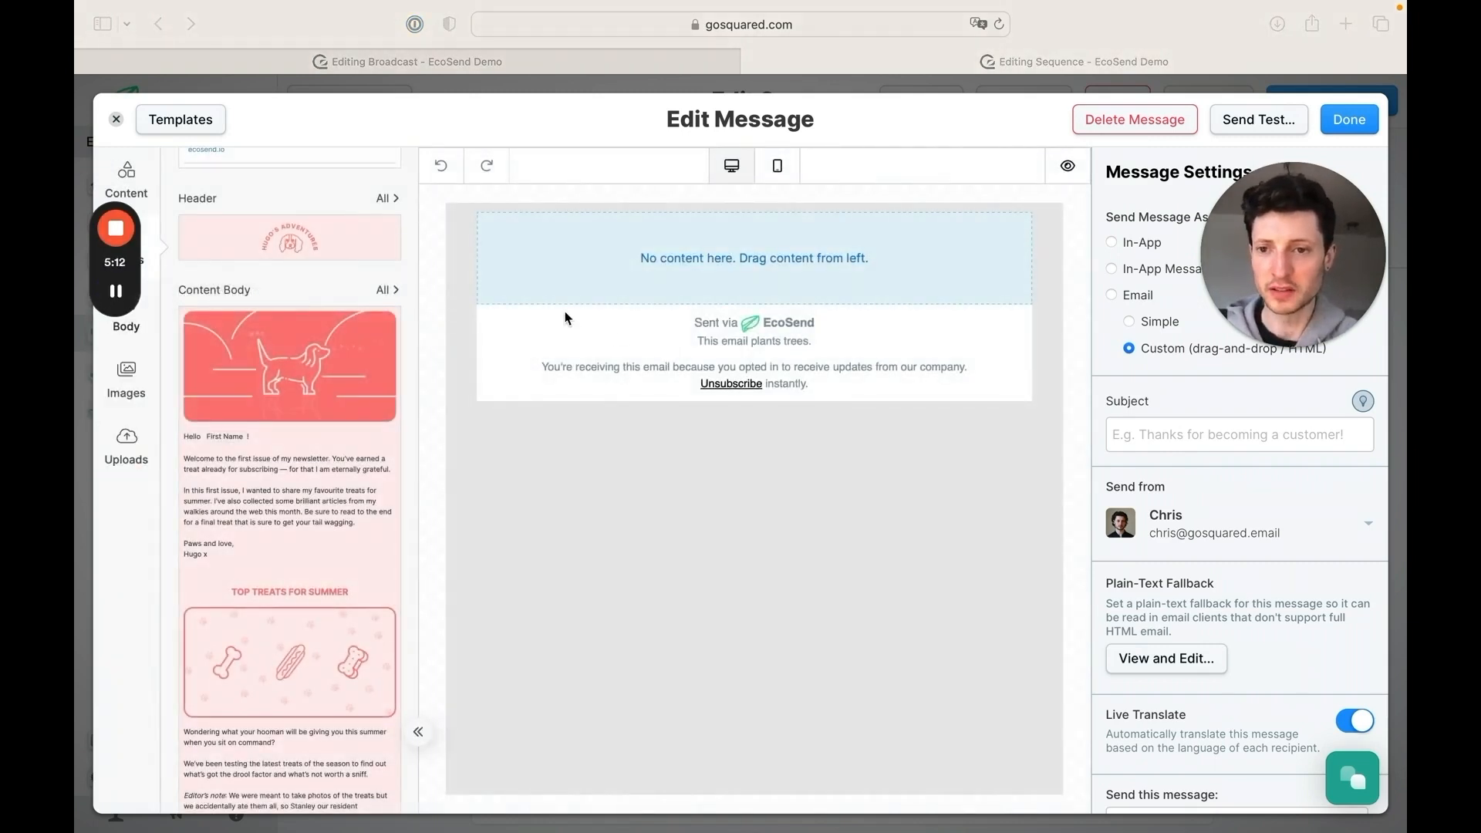
Place the saved Header block in the blank email and delete the empty row above it
click(315, 243)
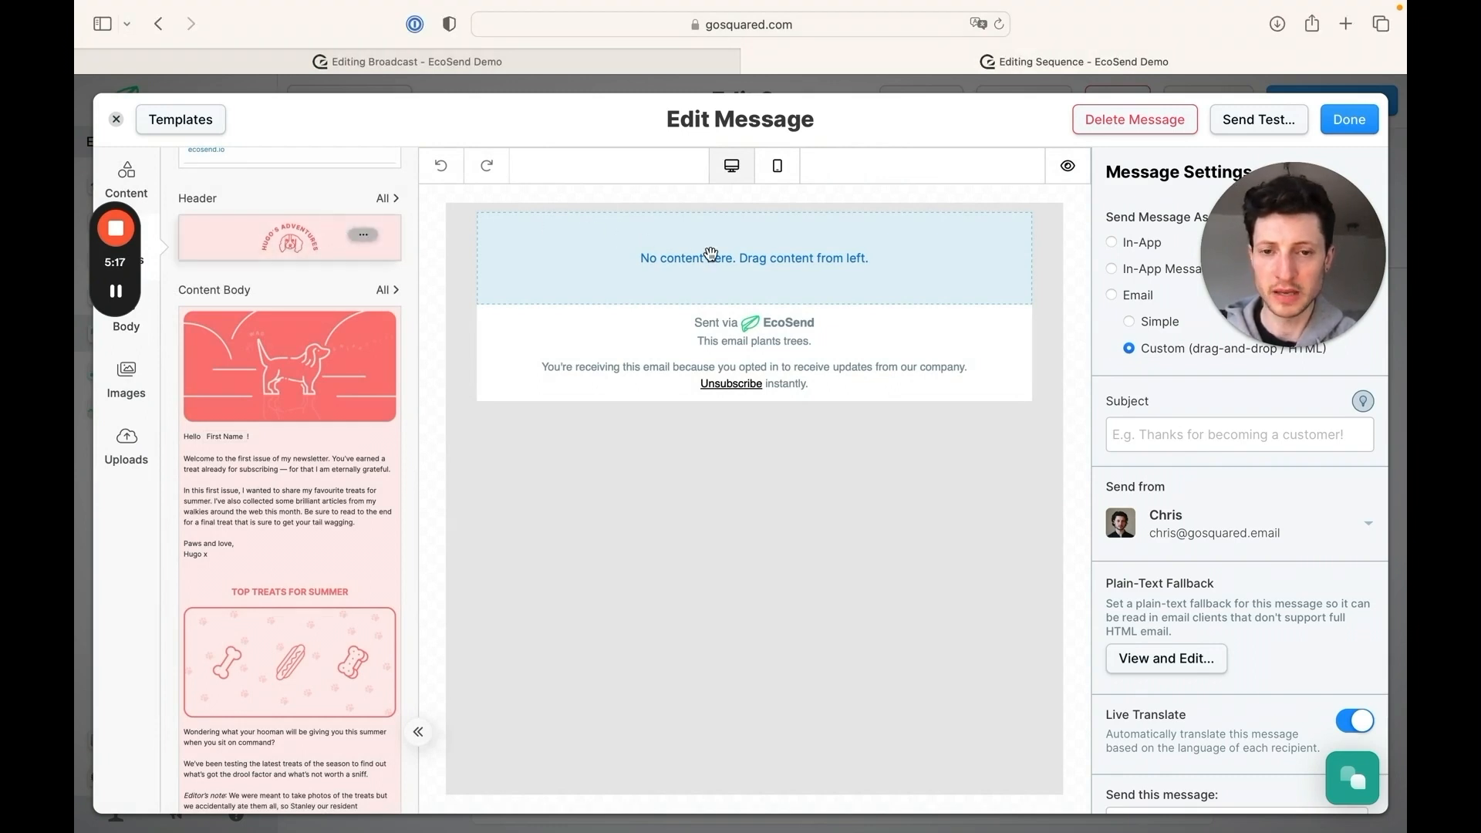
drag(711, 253, 771, 276)
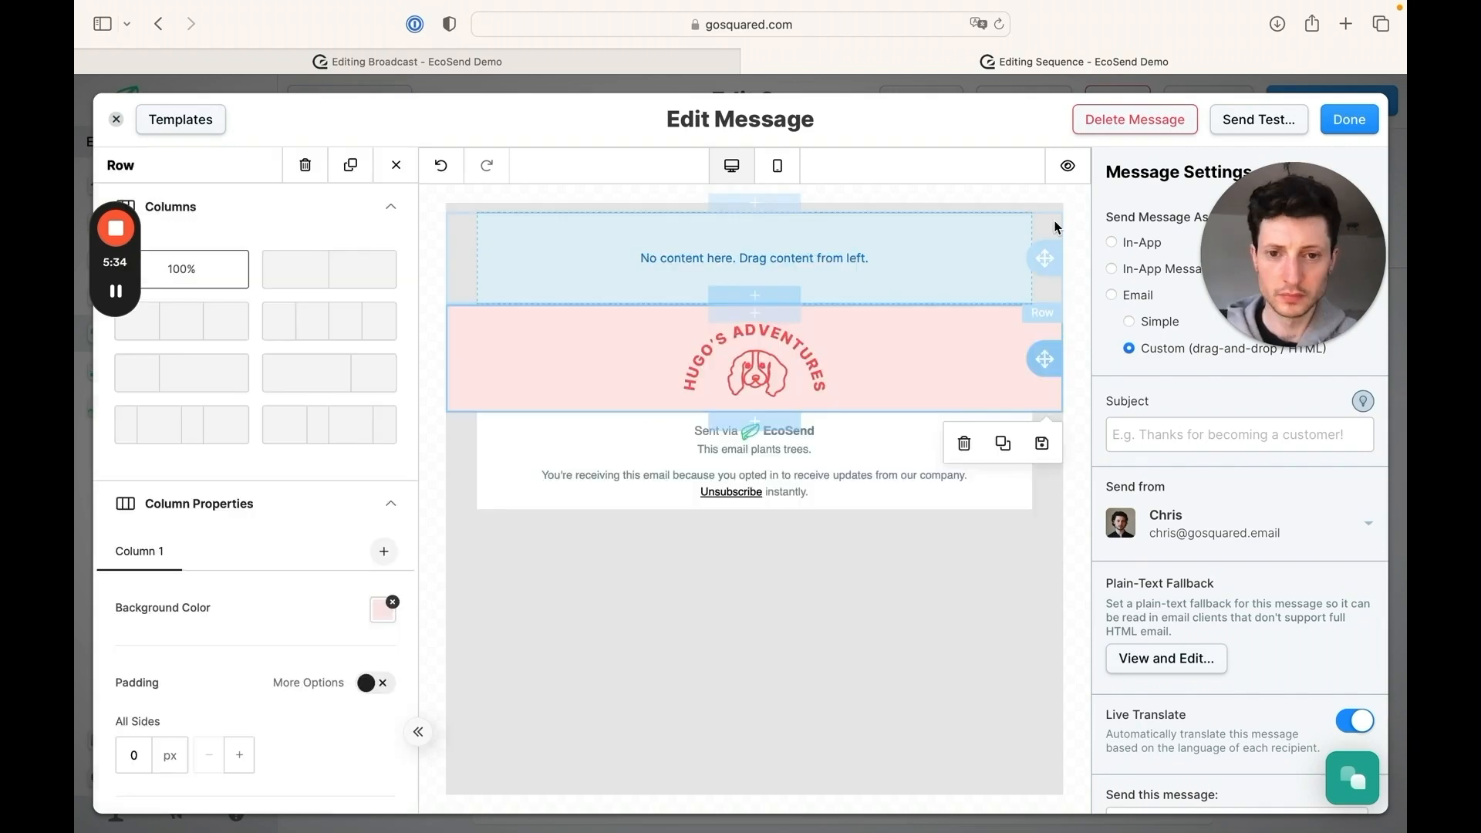
click(1055, 226)
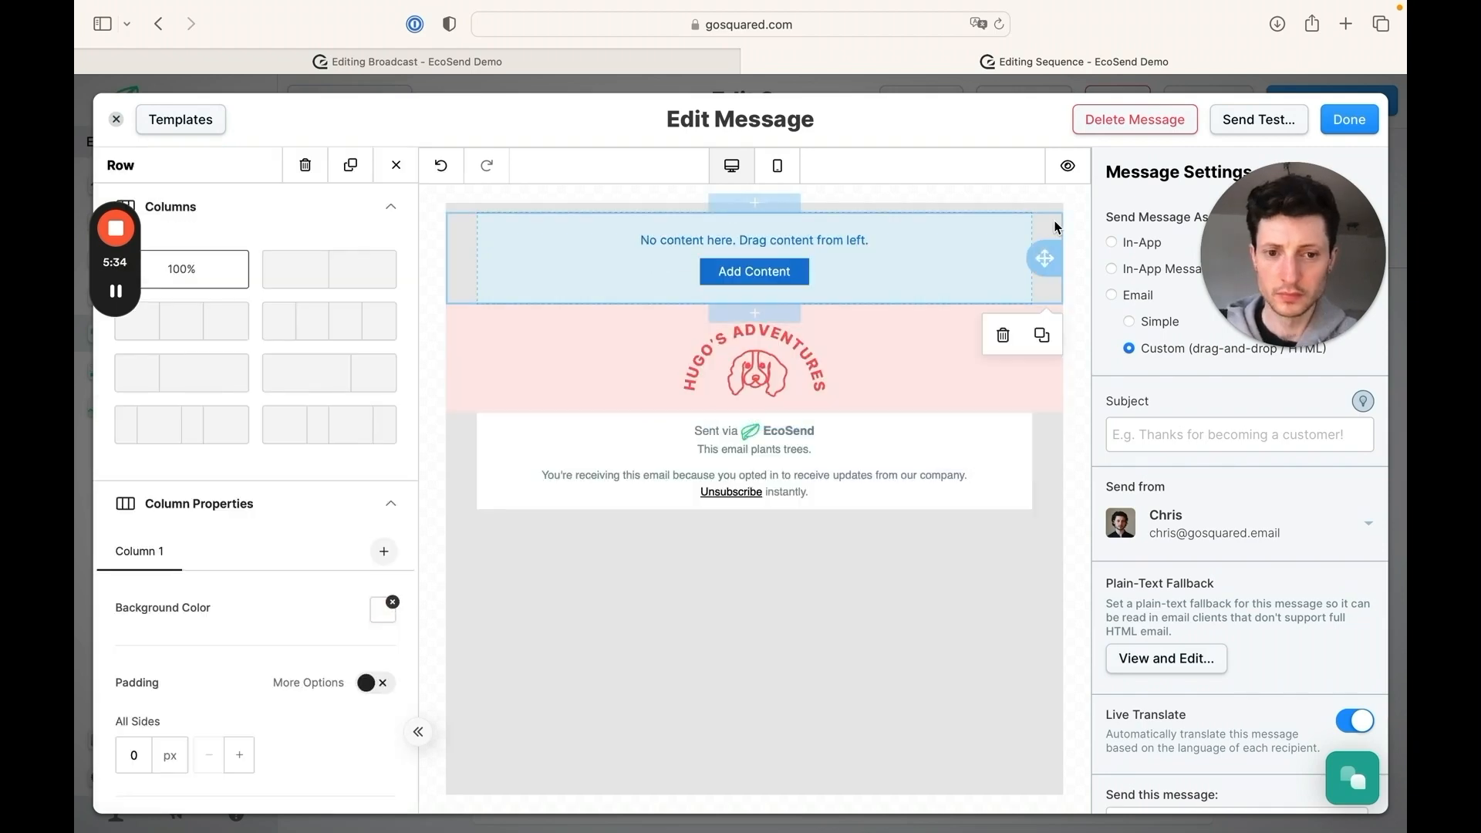
click(1007, 337)
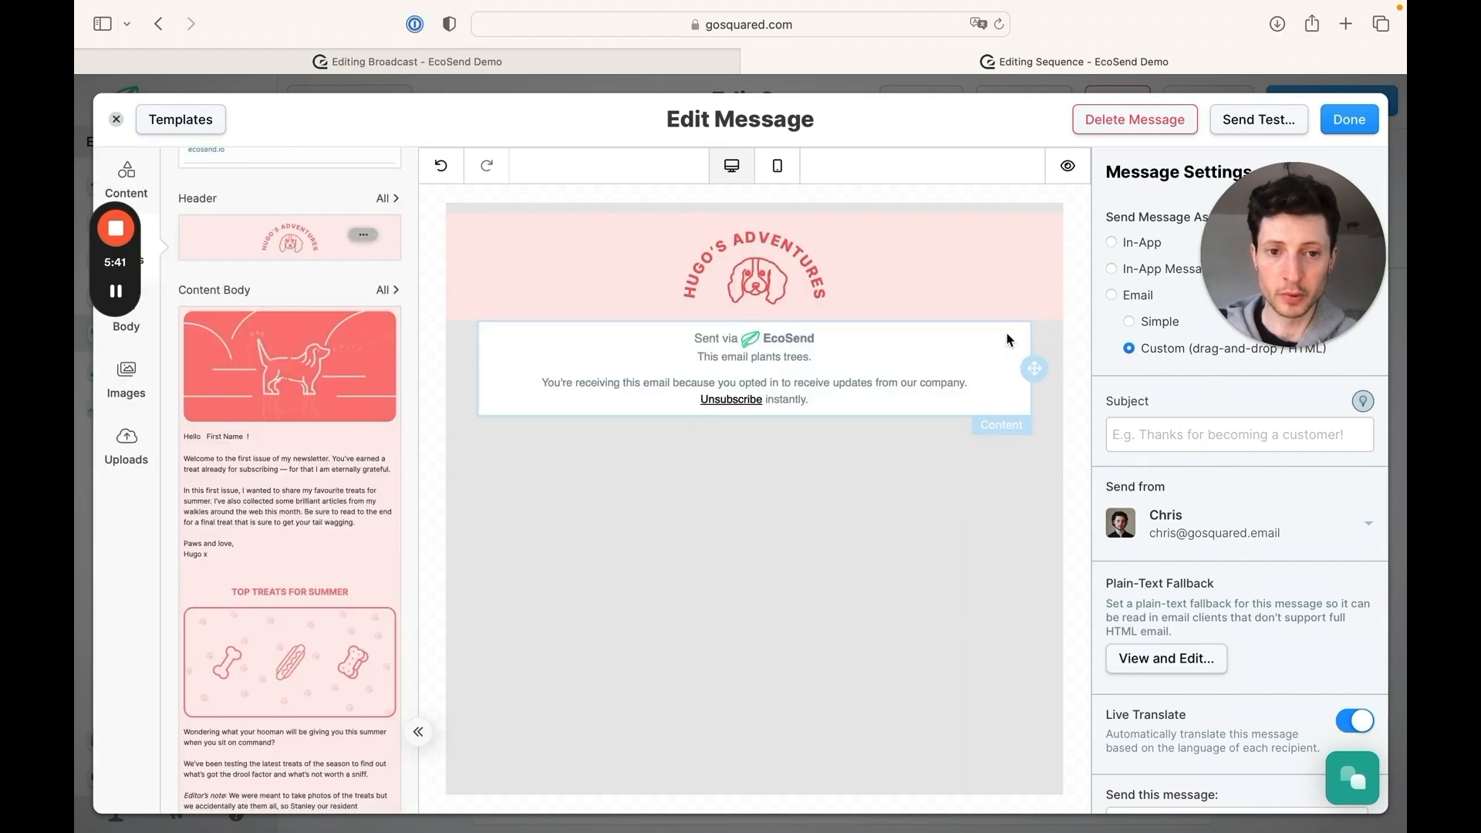
Delete the template's default EcoSend unsubscribe footer and place the saved Content Body block directly below the header
click(1005, 342)
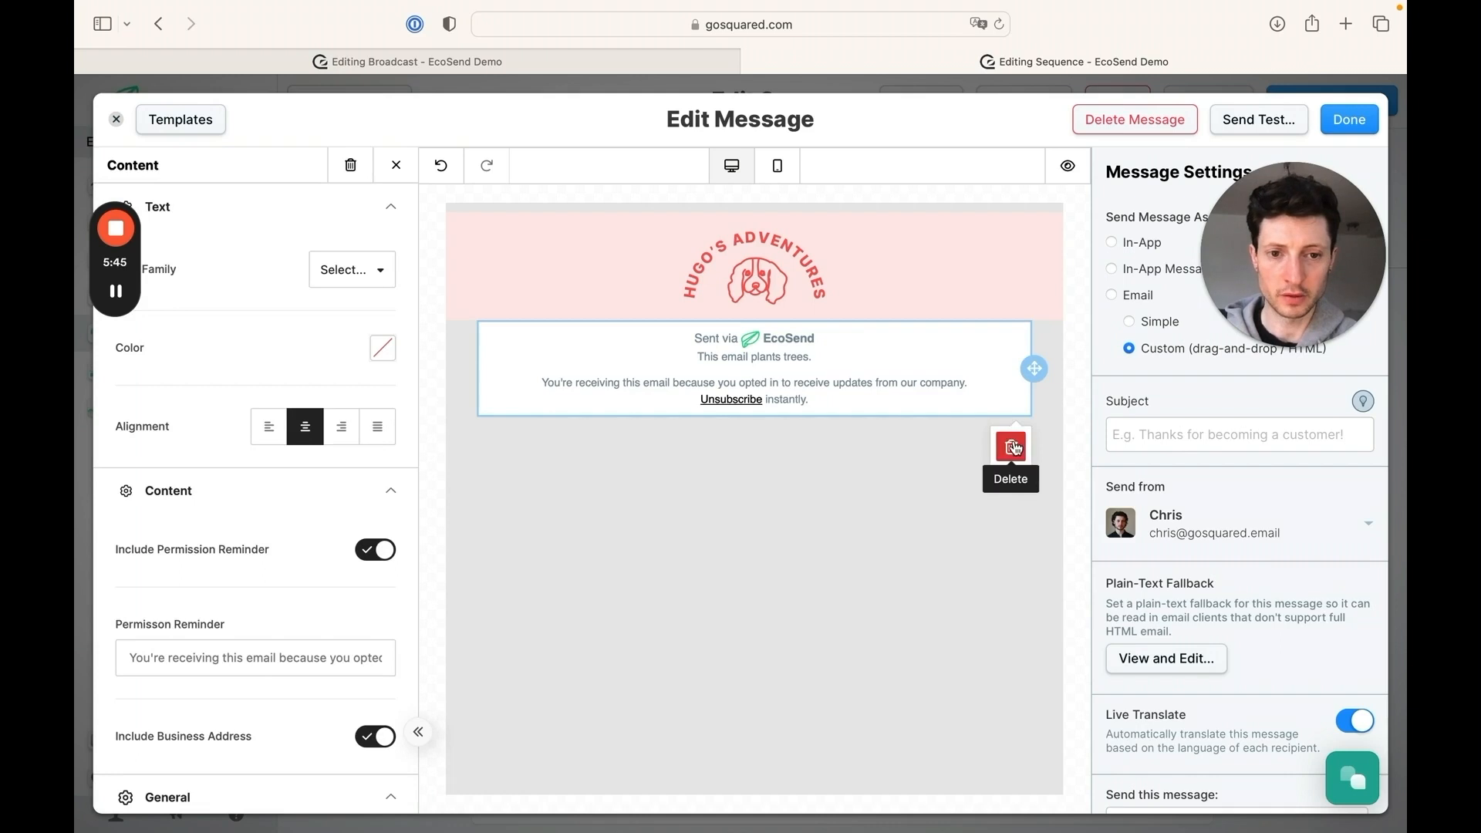
click(1013, 447)
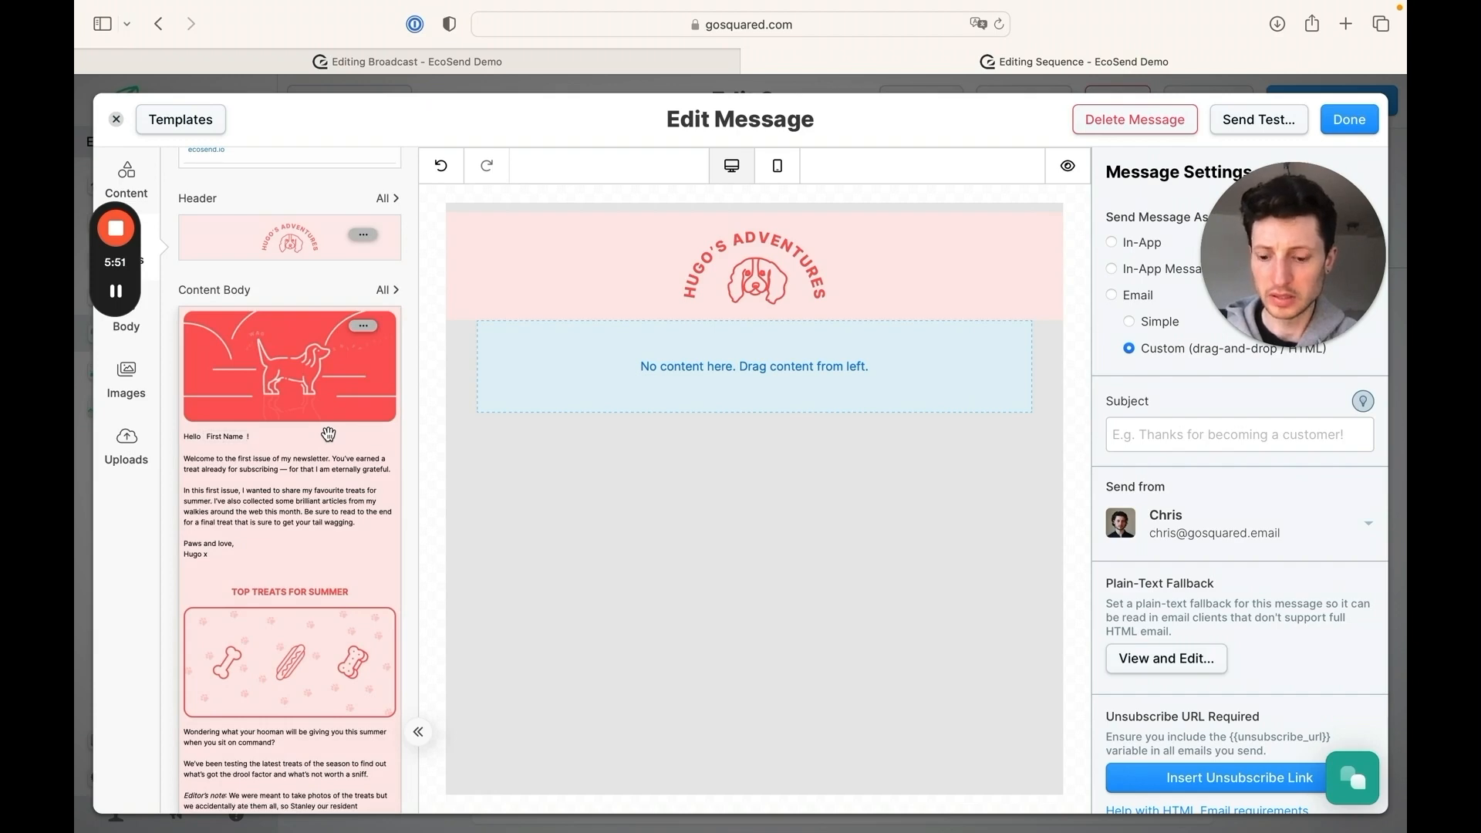
drag(328, 435, 735, 328)
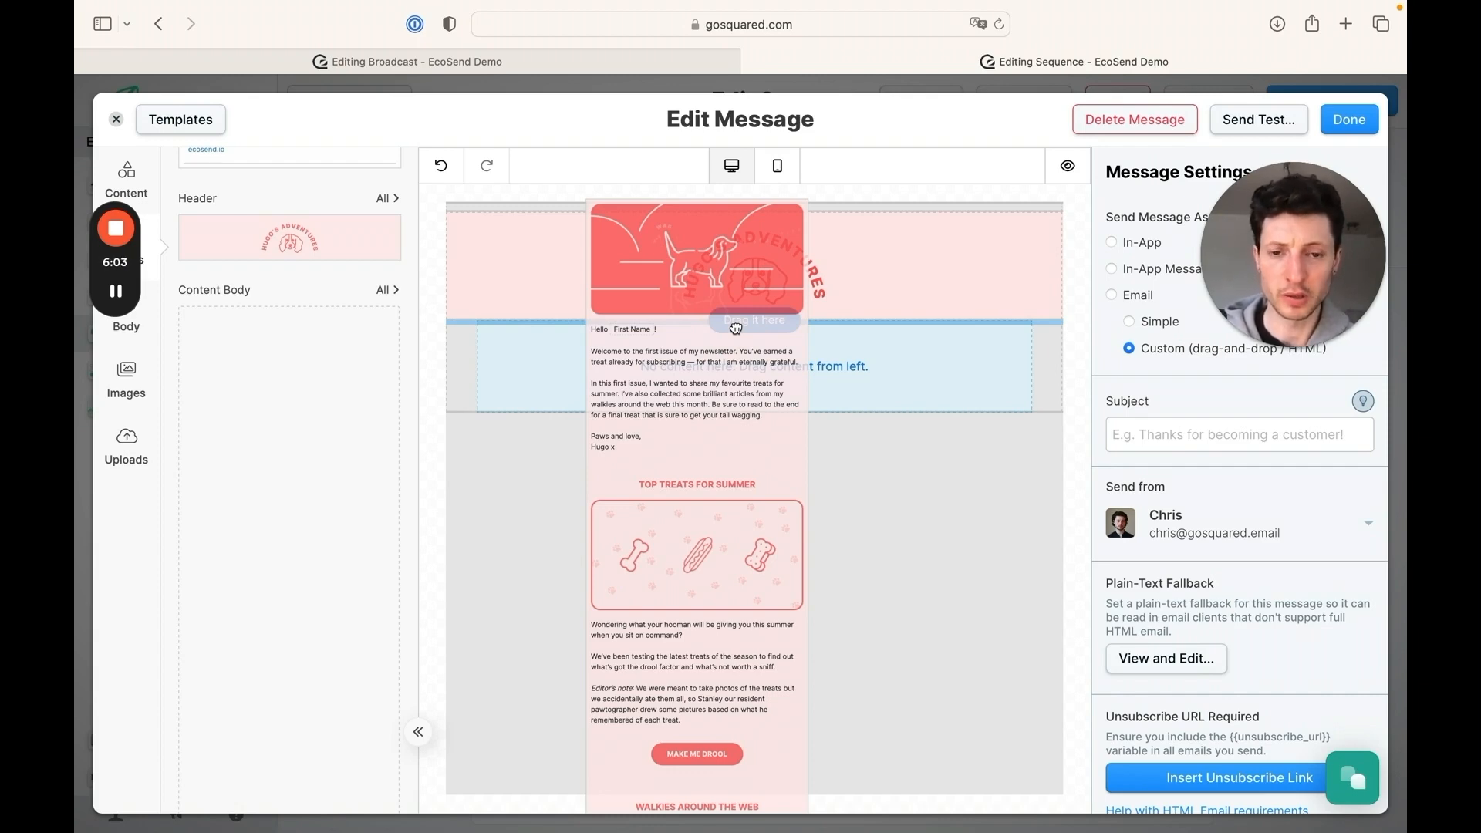
drag(735, 328, 736, 330)
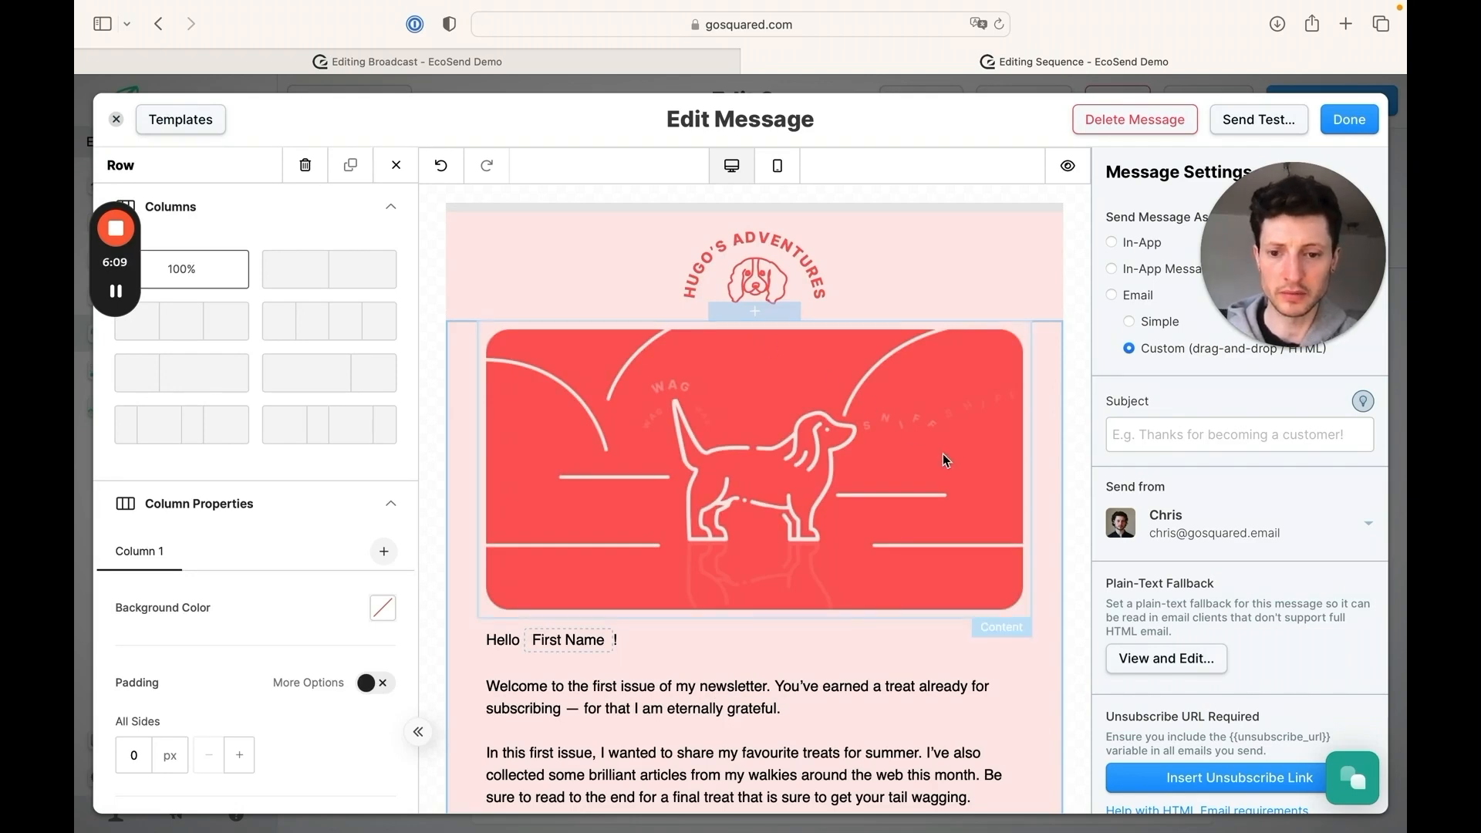
Place the saved Social Icon Block directly beneath the content body and delete the leftover empty row at the email's end
scroll(943, 454, down, 5)
scroll(943, 455, down, 20)
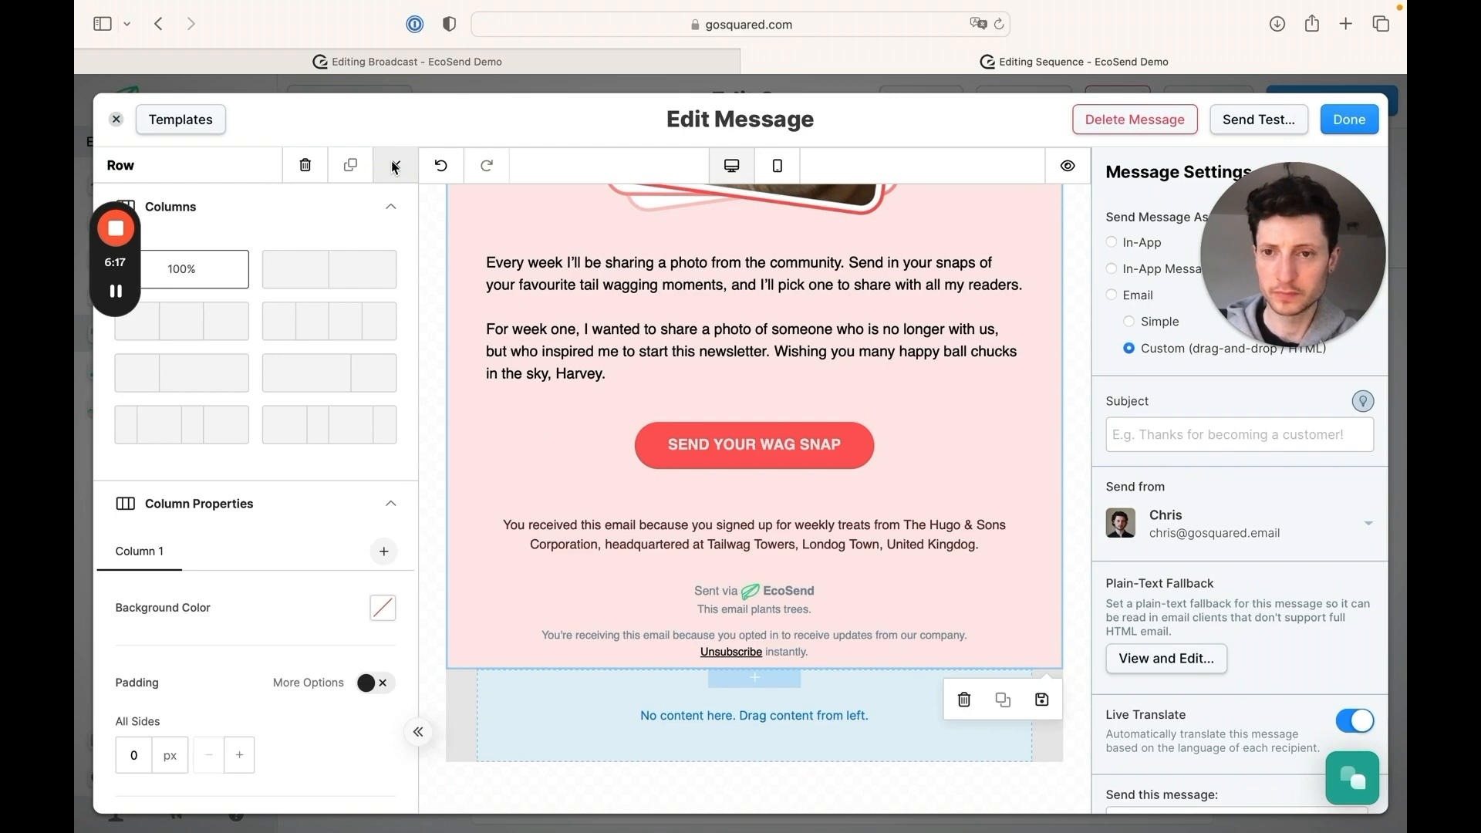
click(396, 167)
scroll(324, 476, down, 5)
scroll(324, 477, down, 3)
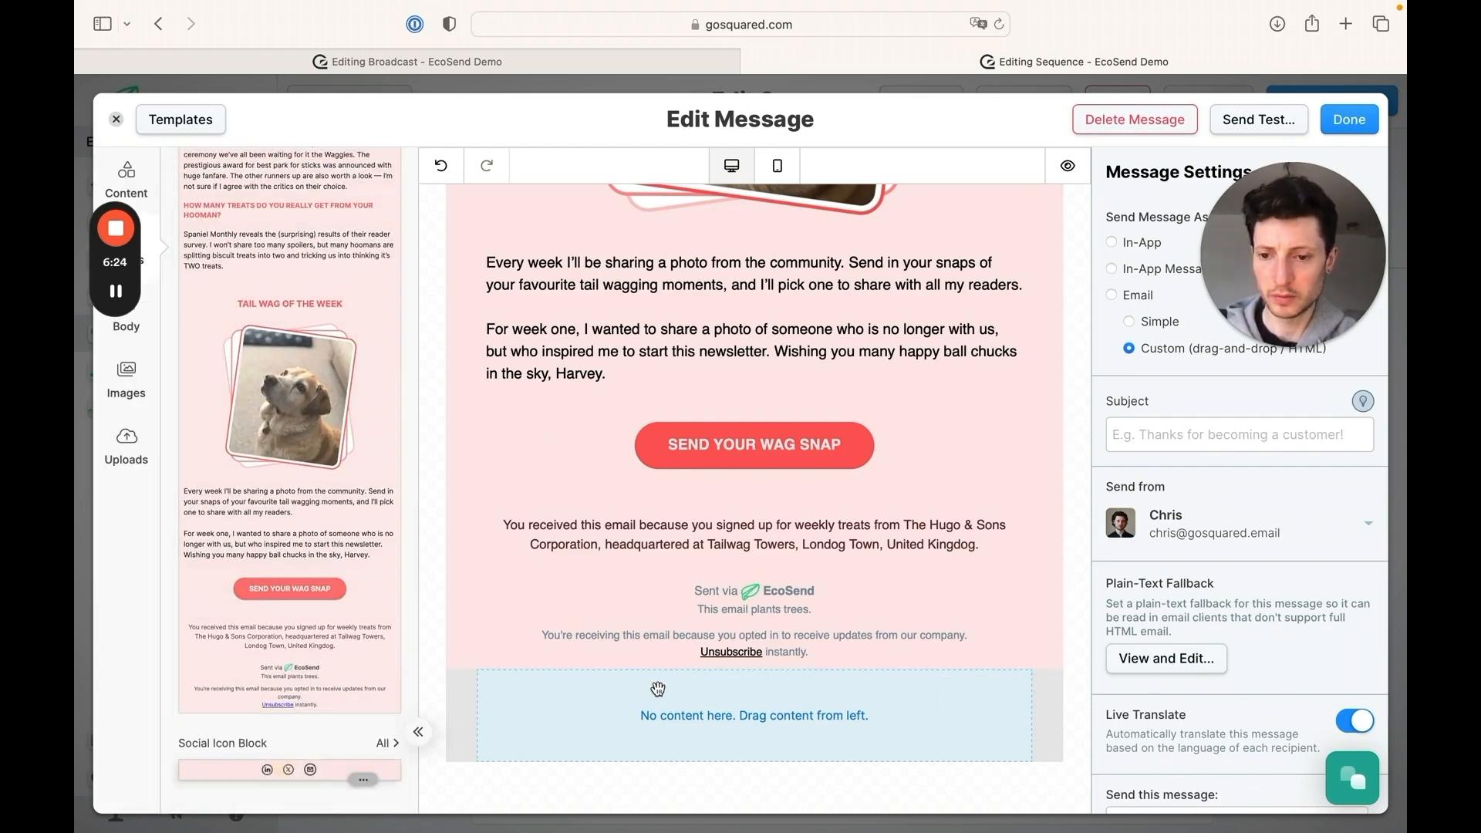
drag(281, 769, 678, 686)
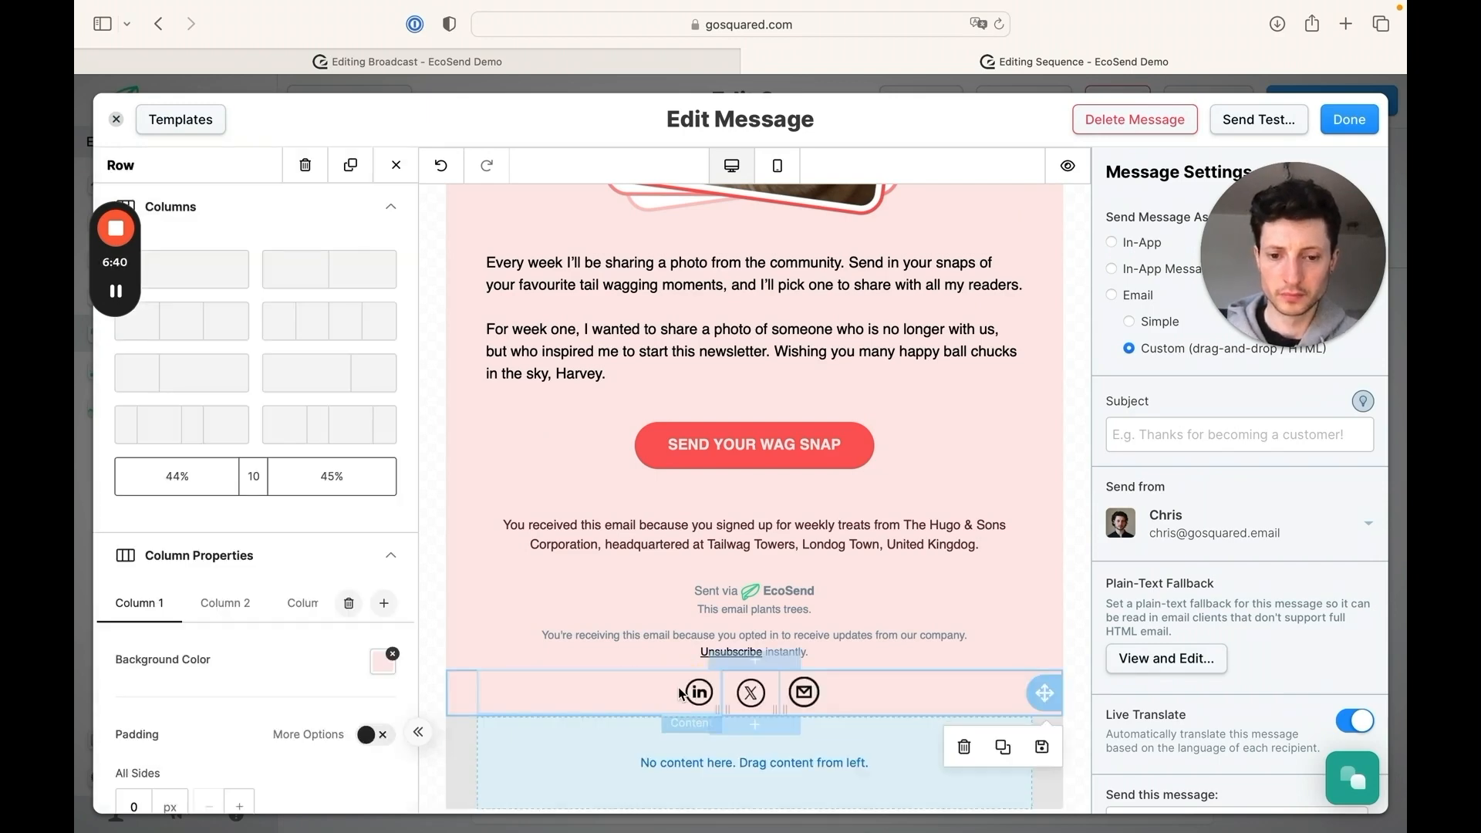
scroll(943, 661, down, 1)
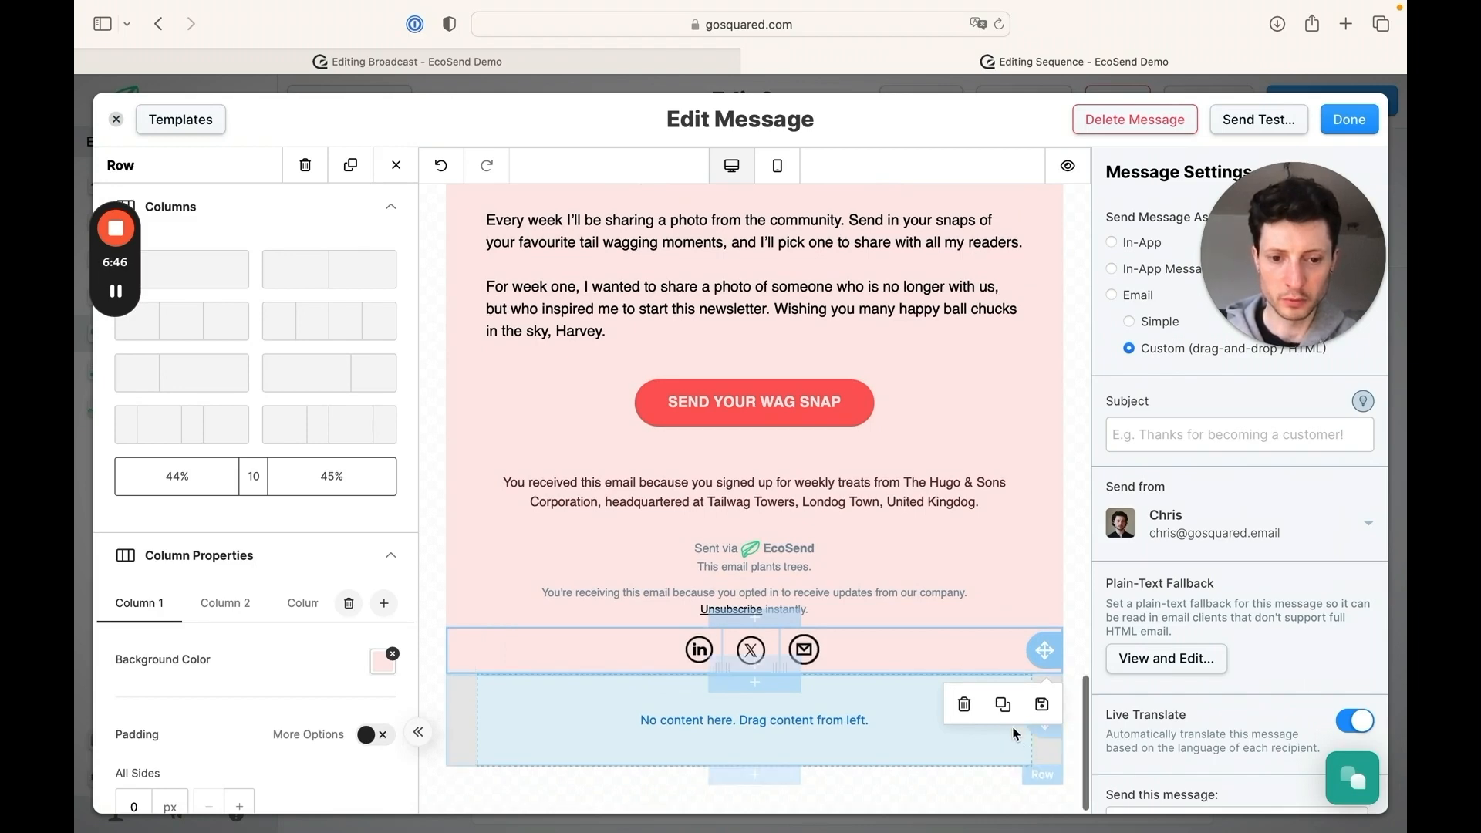
click(1017, 752)
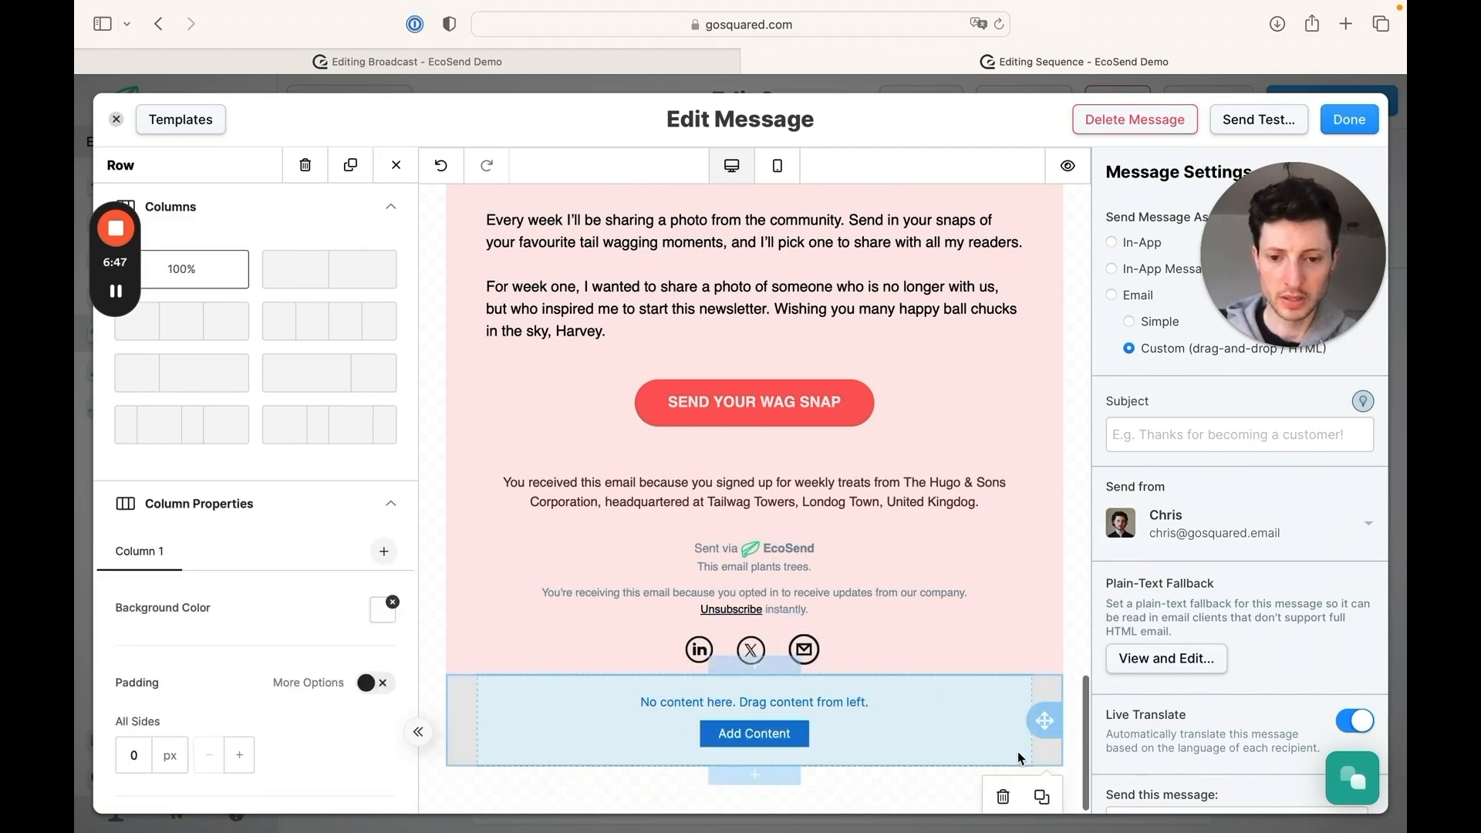
click(1003, 797)
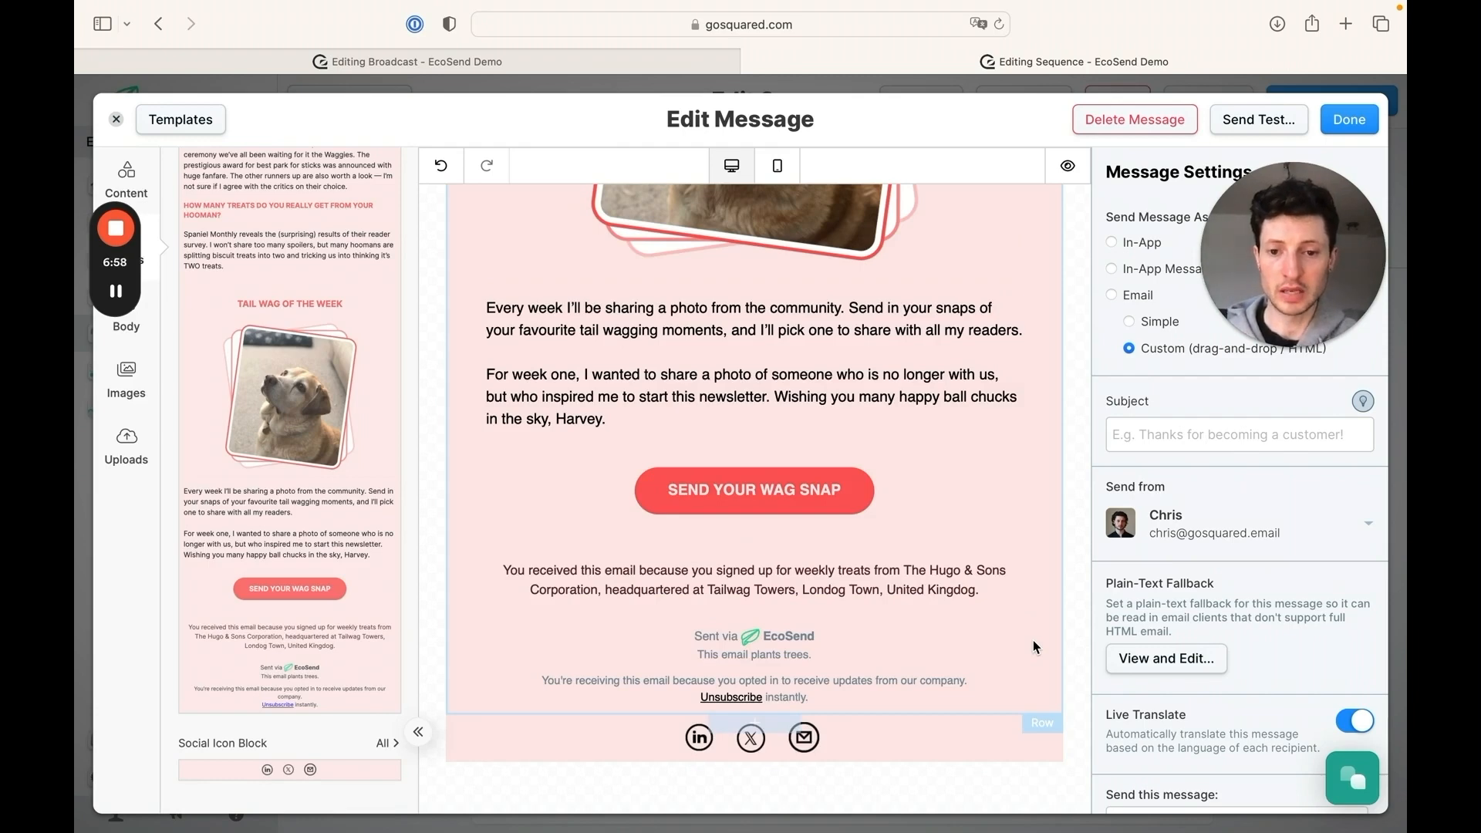
Replace the two paragraphs beneath the dog photo with the placeholder text "[Content herer"
scroll(1034, 646, up, 3)
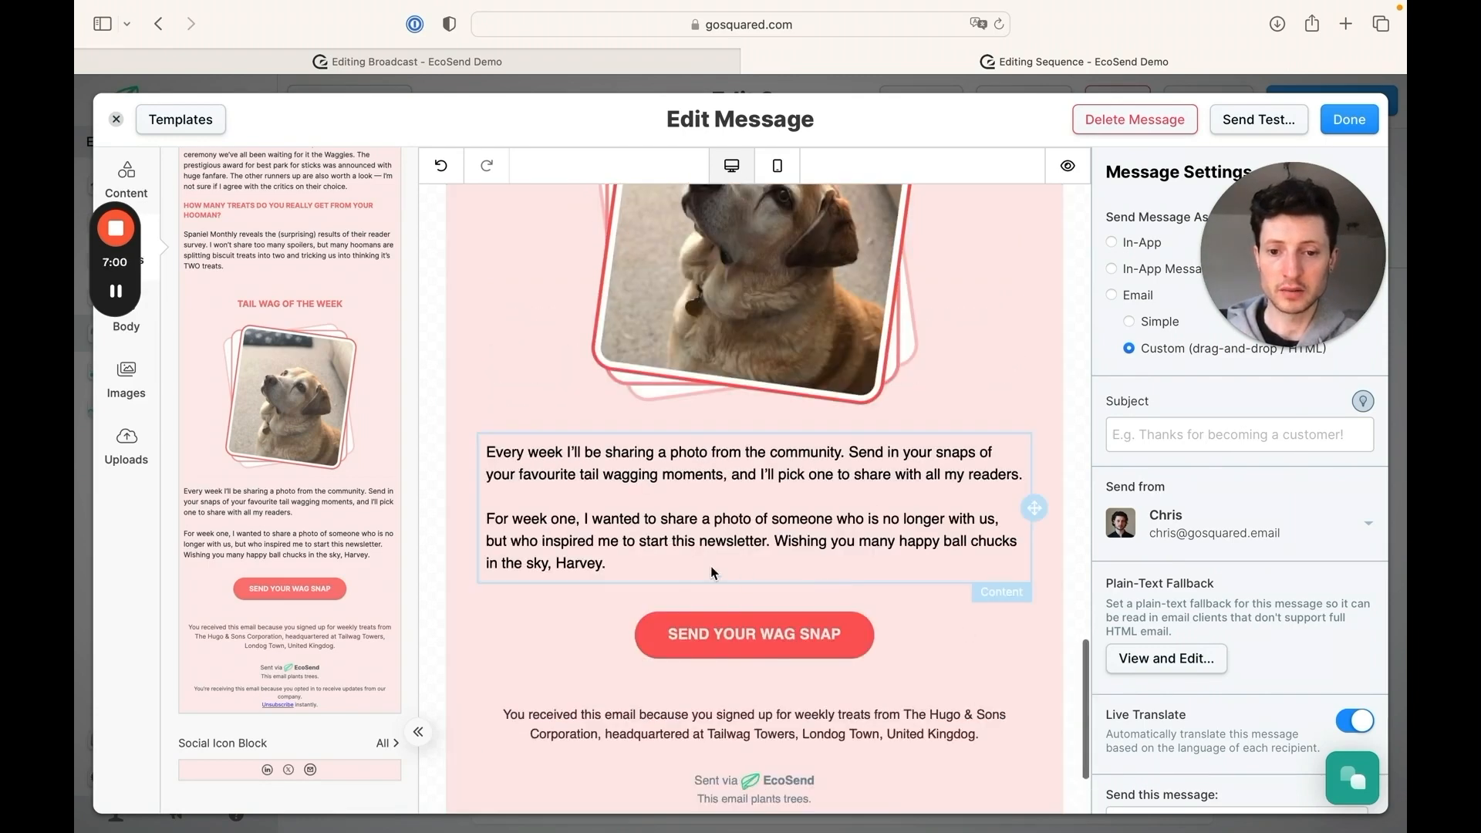
click(632, 548)
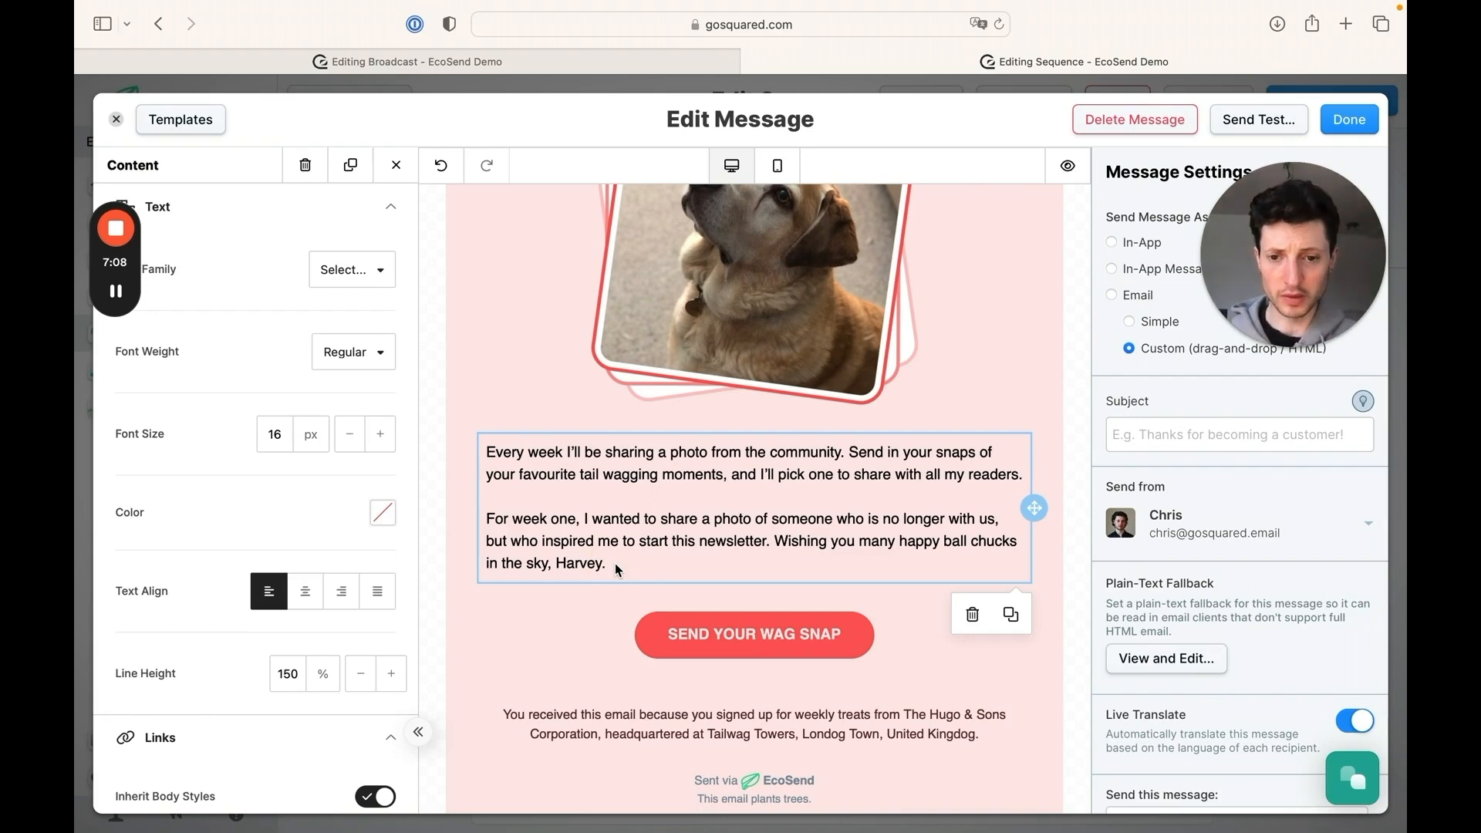
click(614, 563)
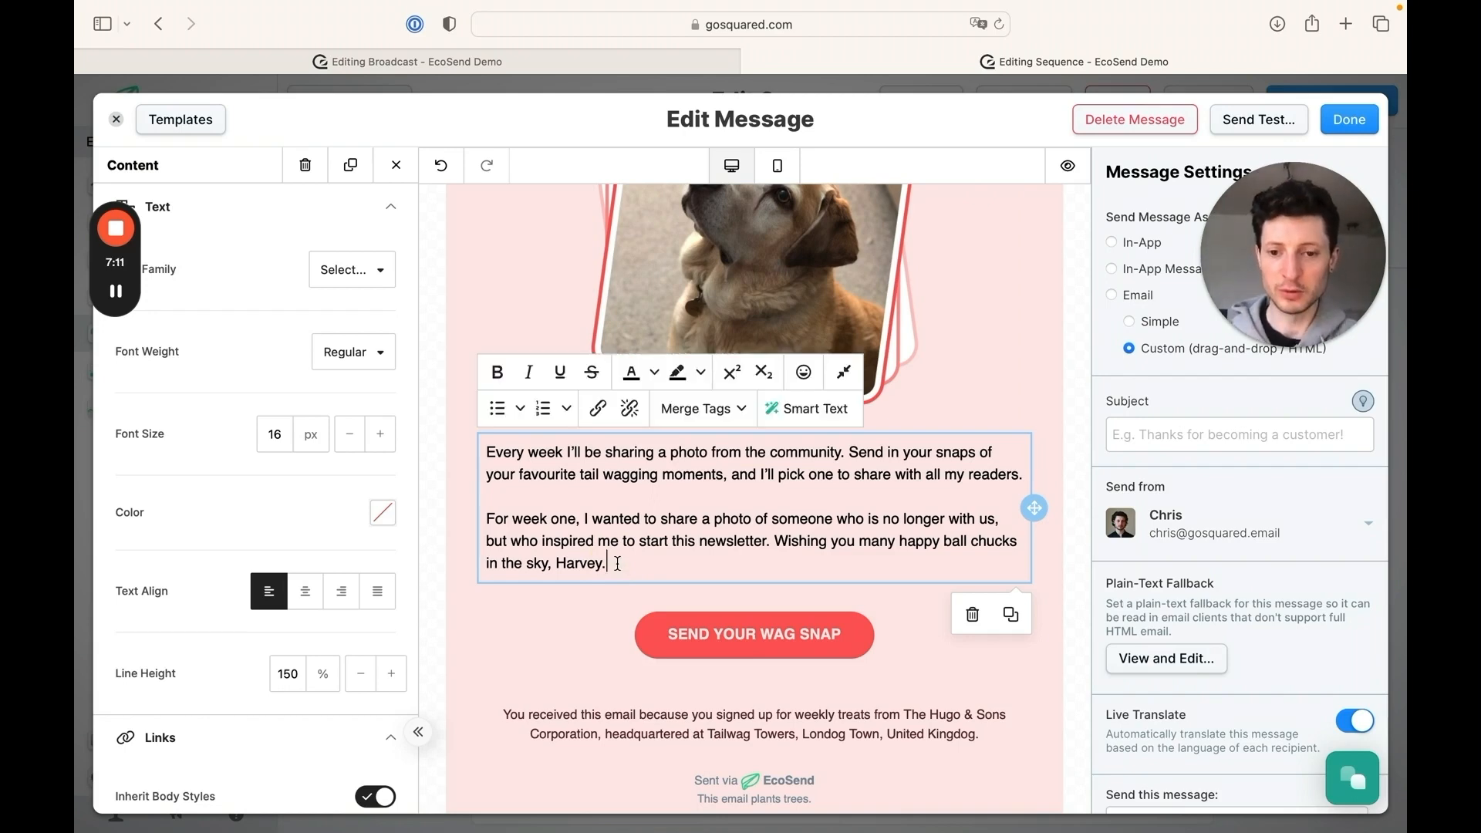
drag(606, 563, 487, 449)
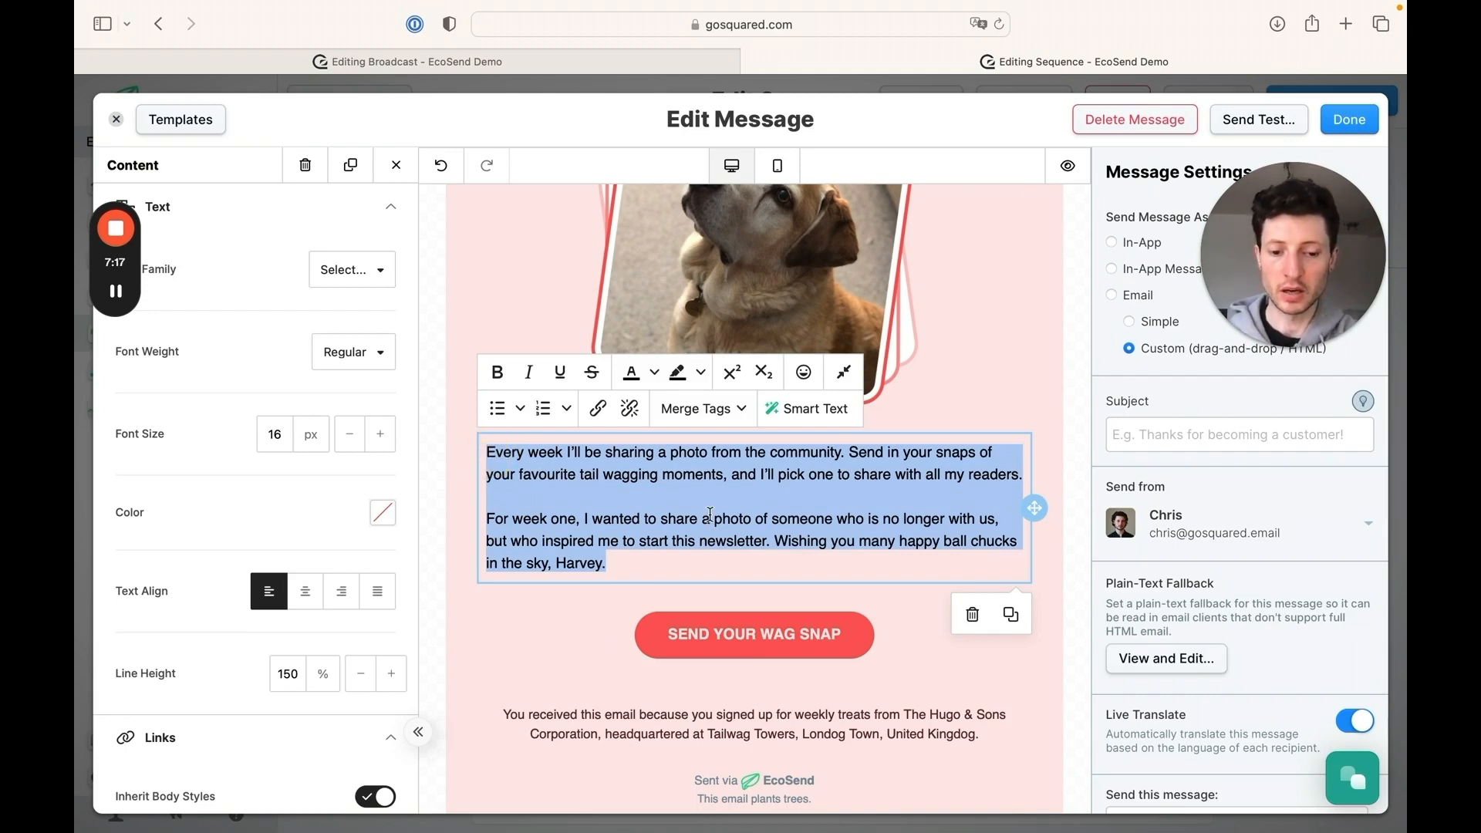
key(BackSpace)
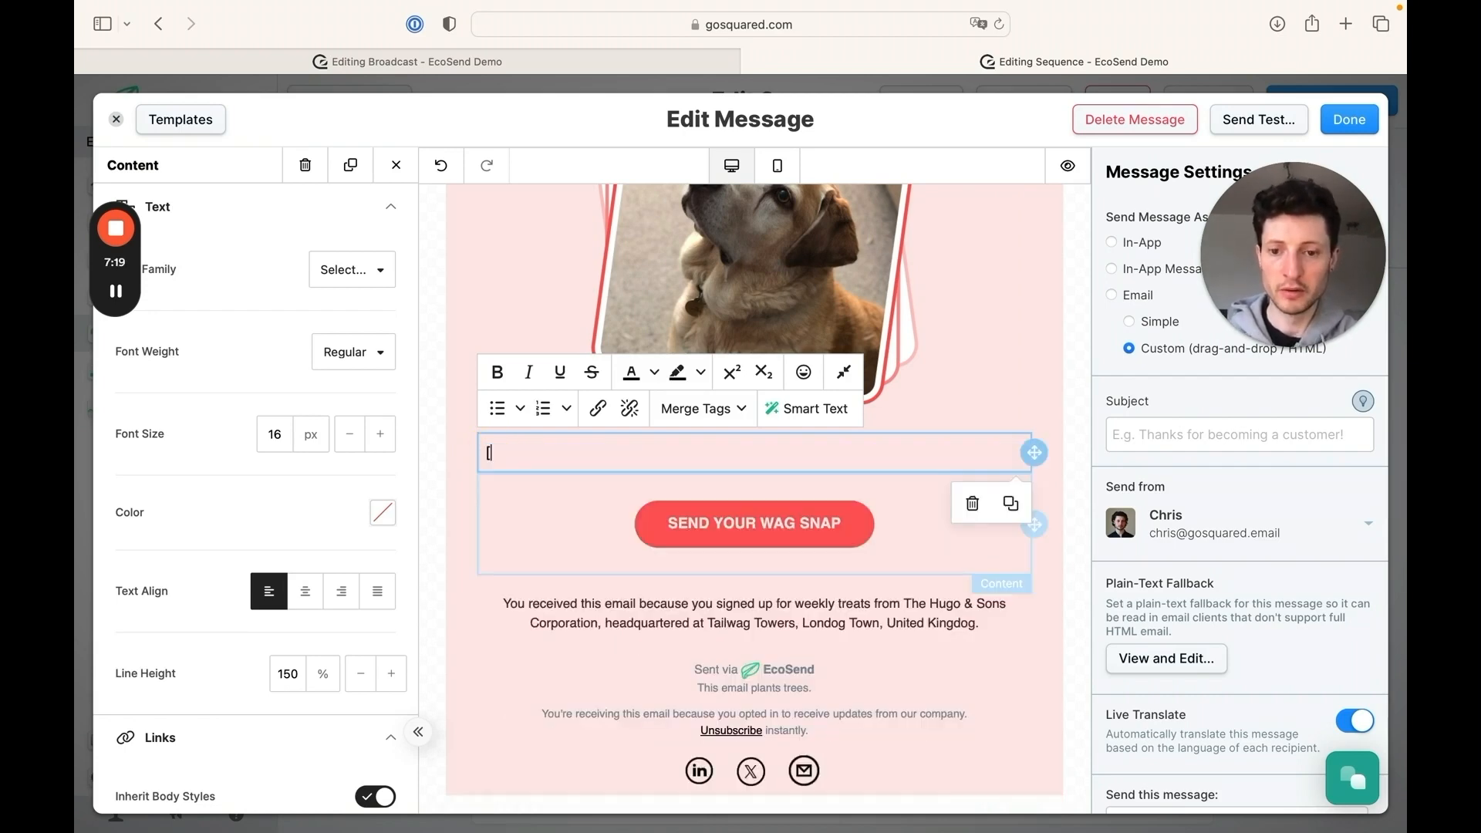
text([Content herer)
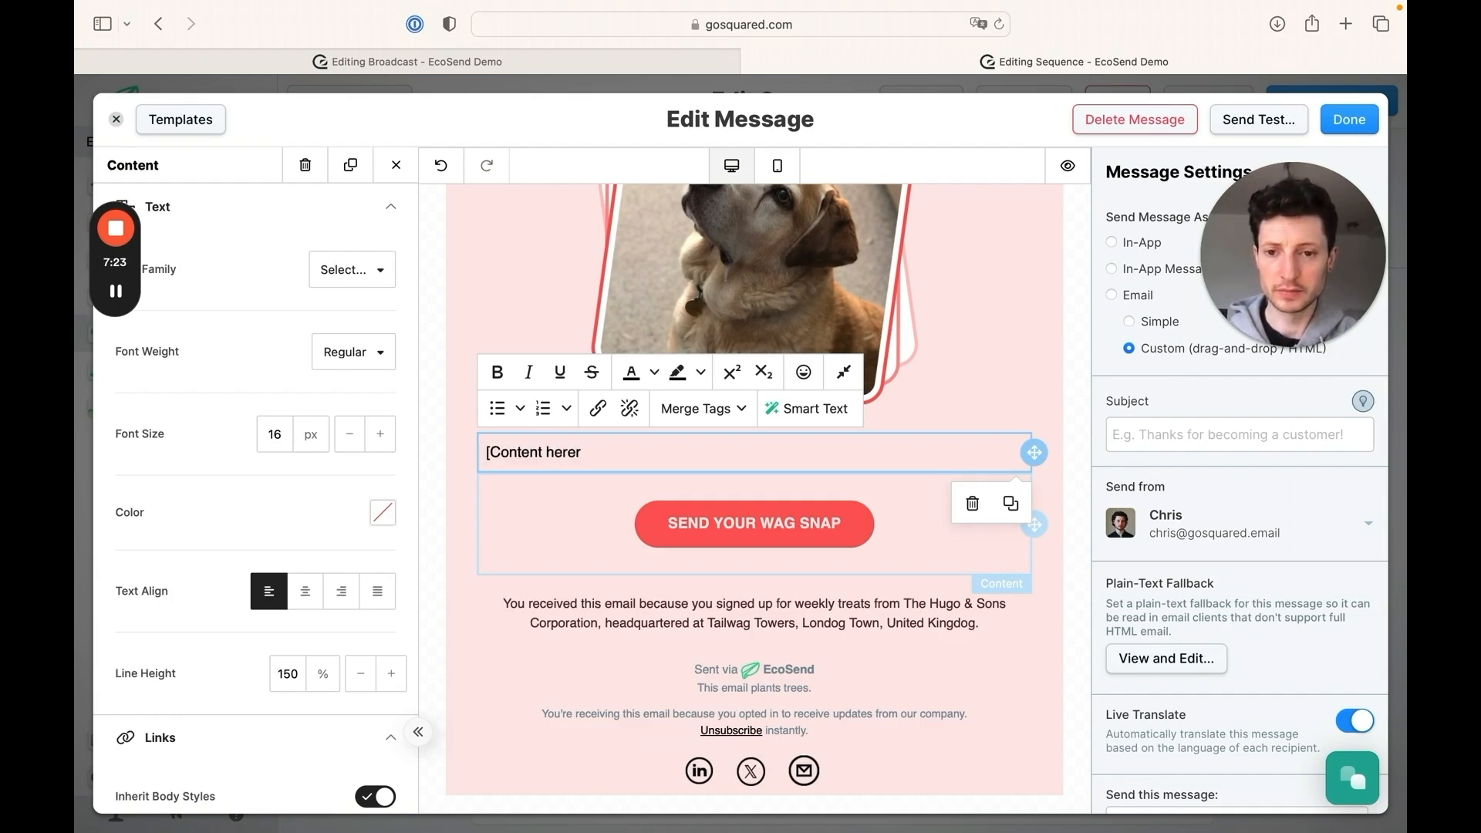
Inspect the settings of the MAKE ME DROOL button and the Top Treats for Summer image for what can be customised
scroll(924, 481, up, 10)
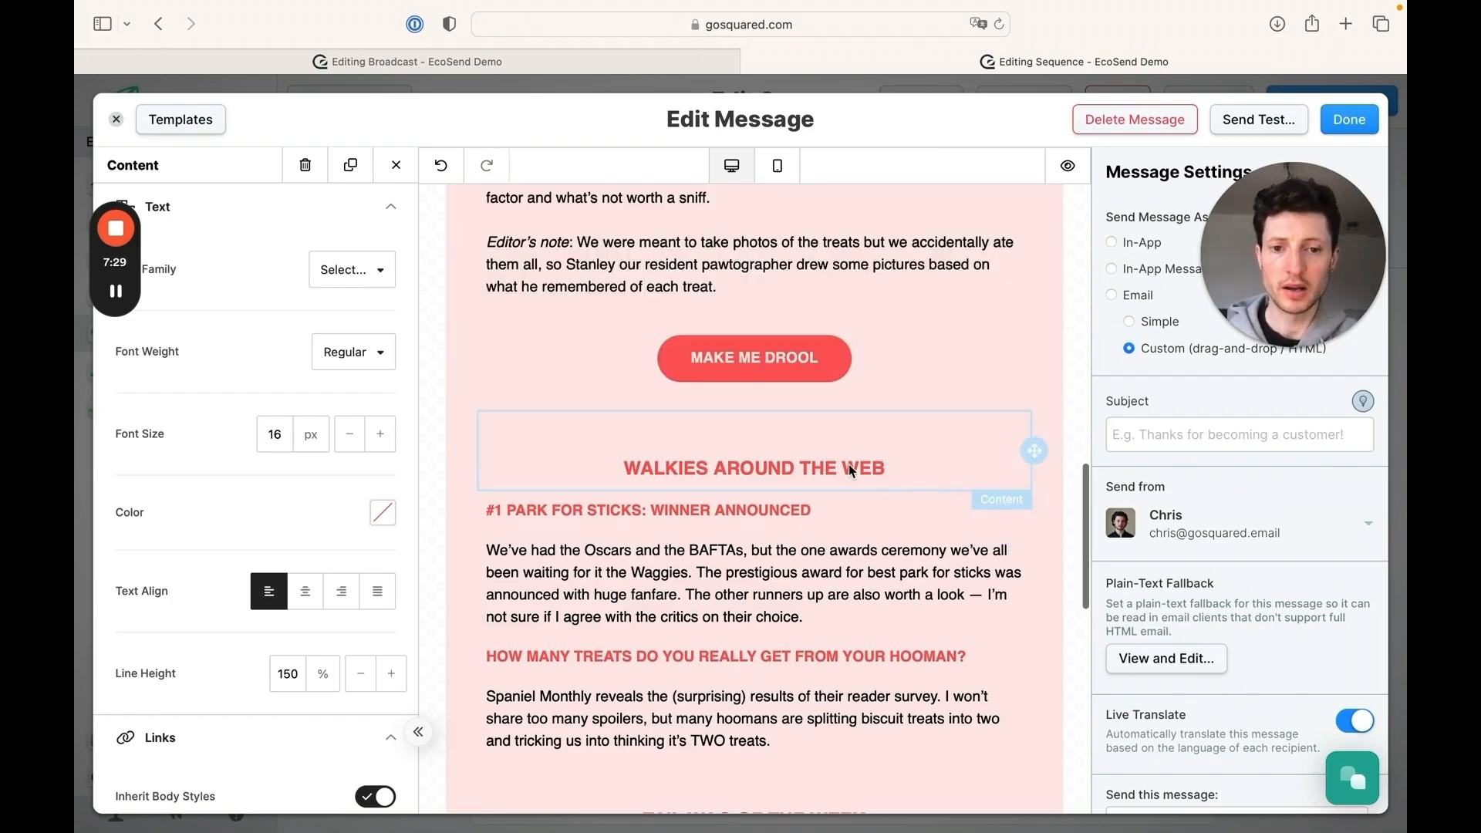
click(800, 359)
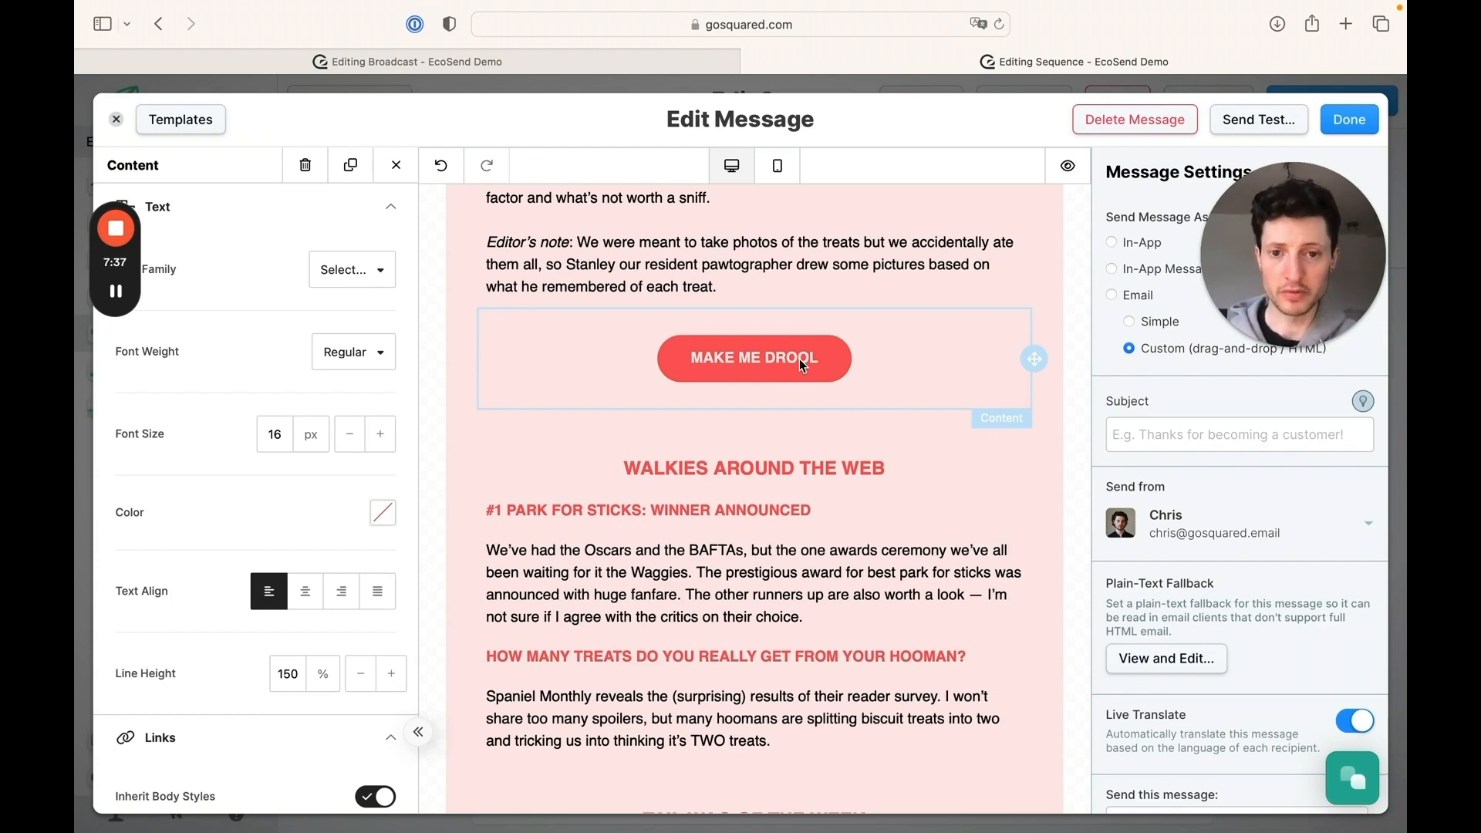
click(742, 356)
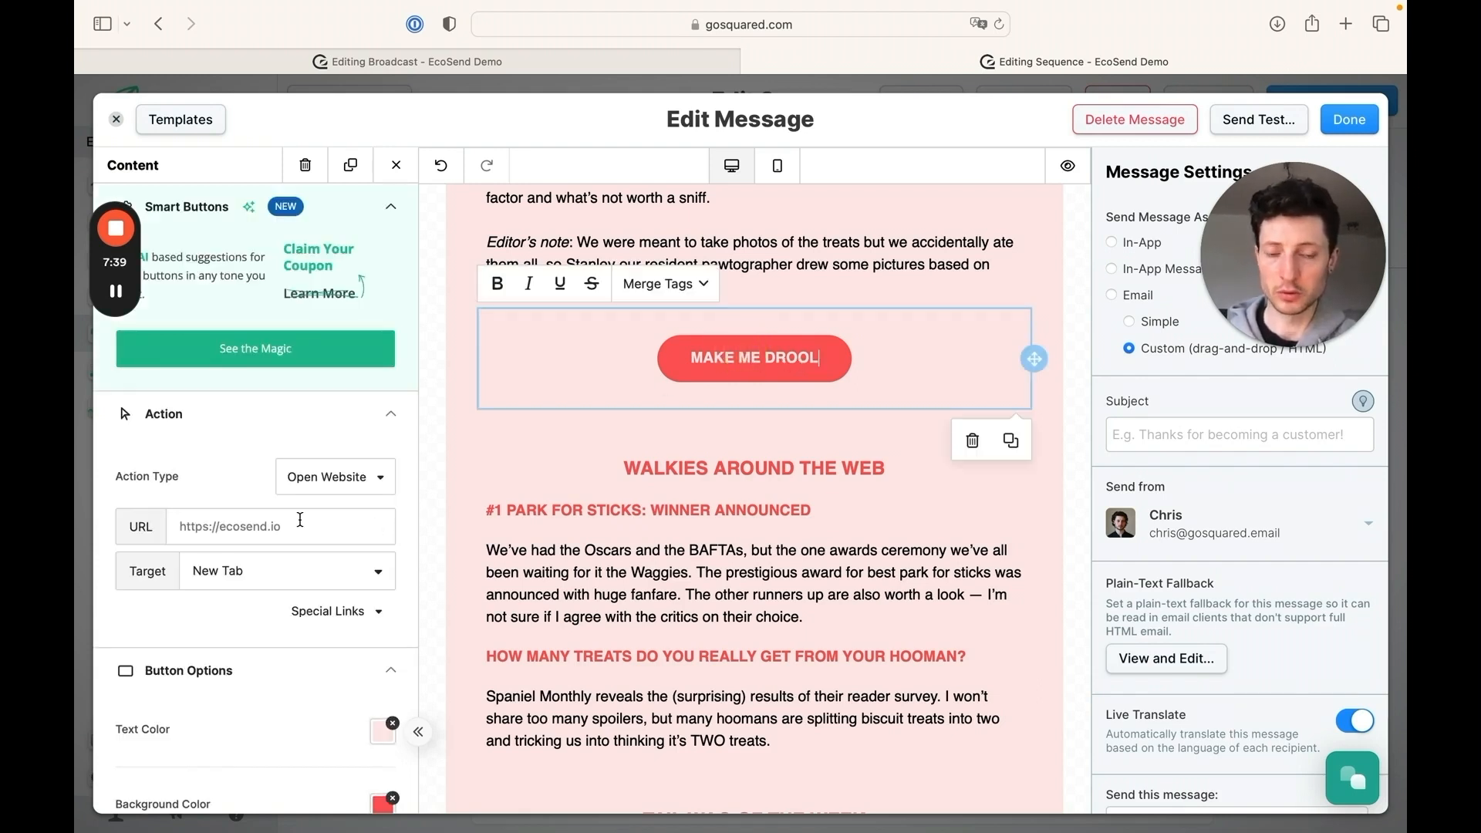
scroll(652, 552, up, 7)
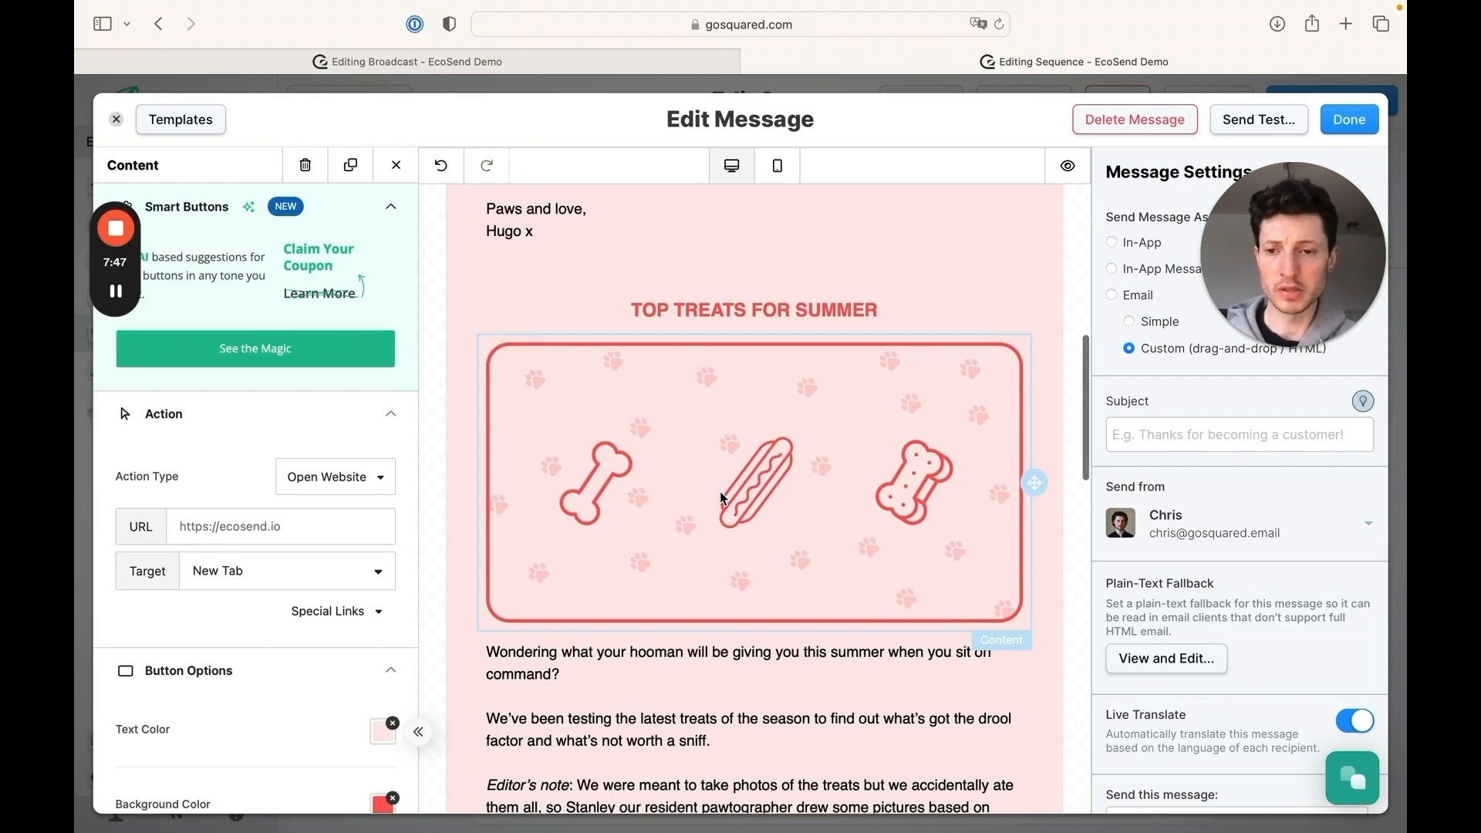
click(720, 492)
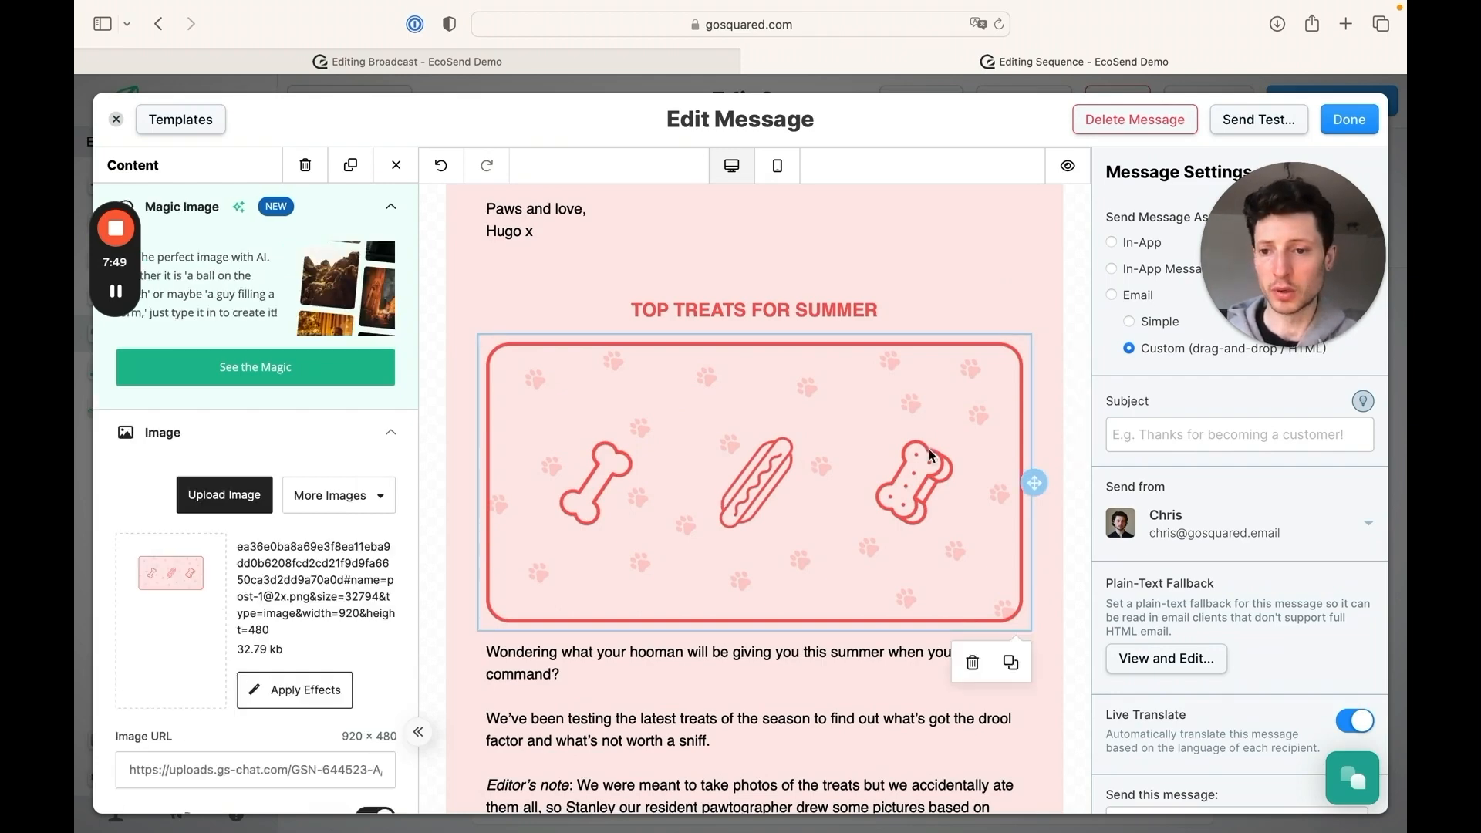
scroll(540, 551, up, 7)
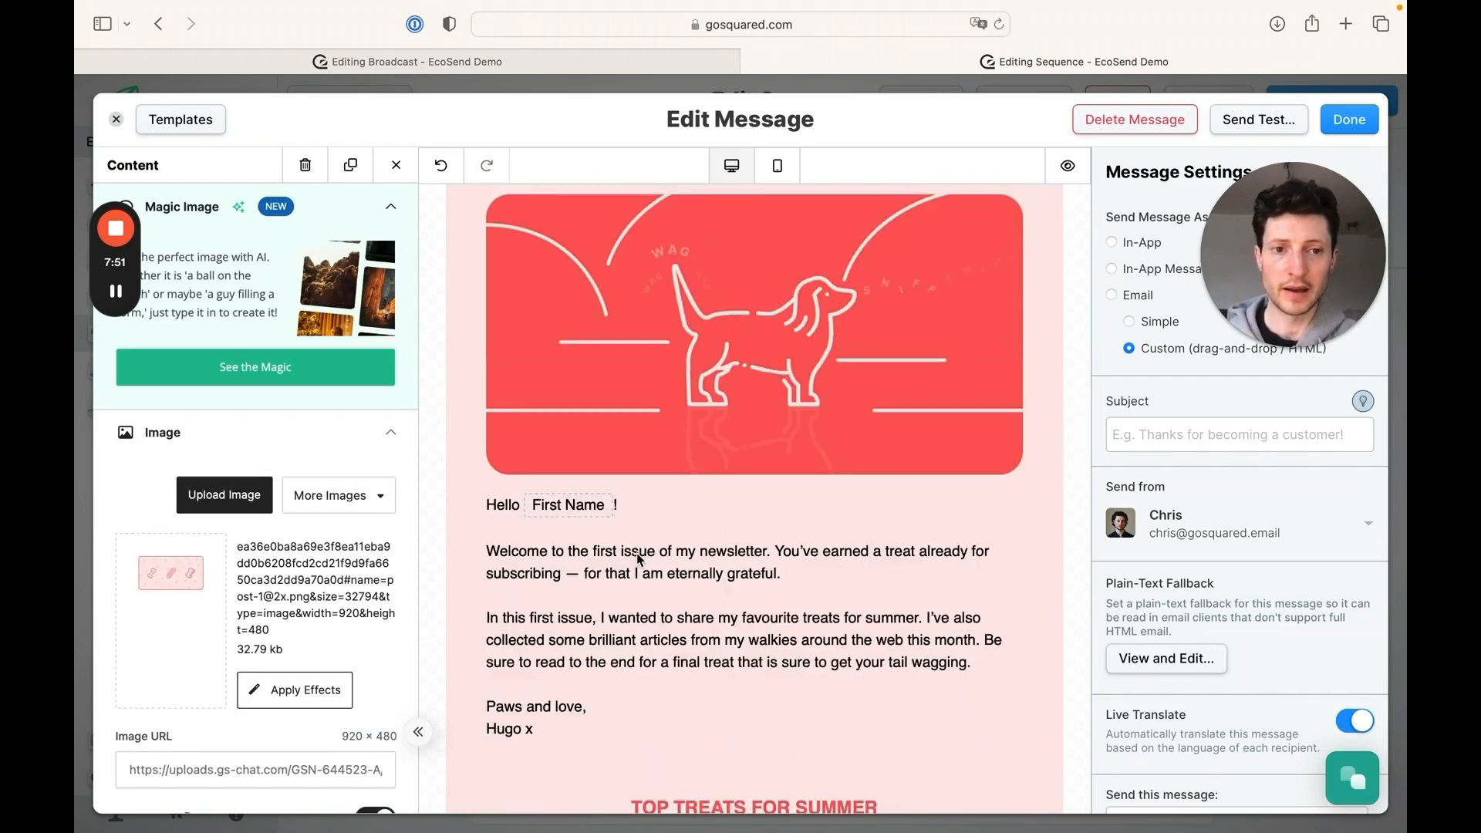
Finish editing the email message and save the Welcome New Sign-ups sequence as a draft
click(1350, 121)
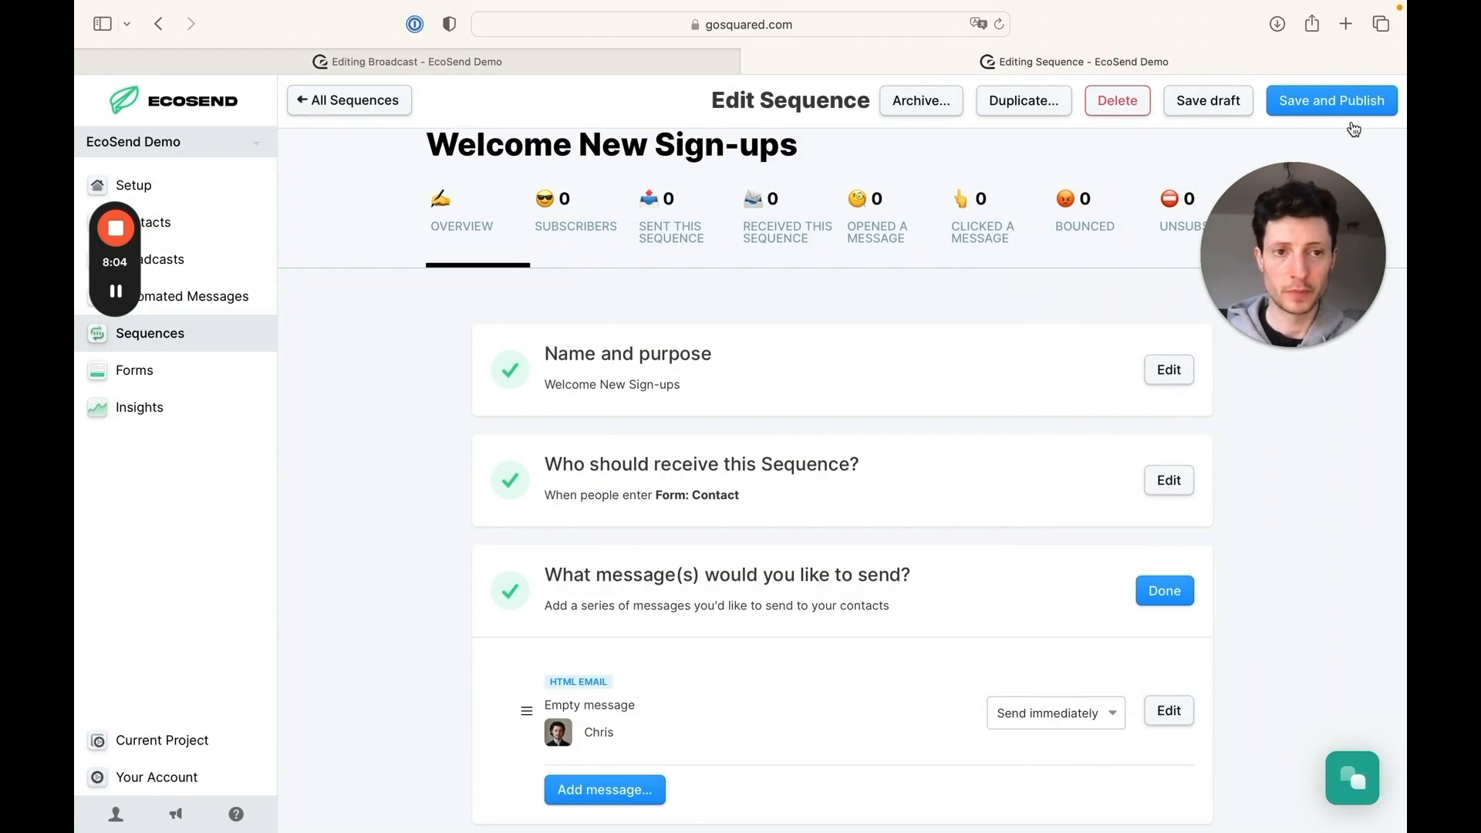
click(1205, 107)
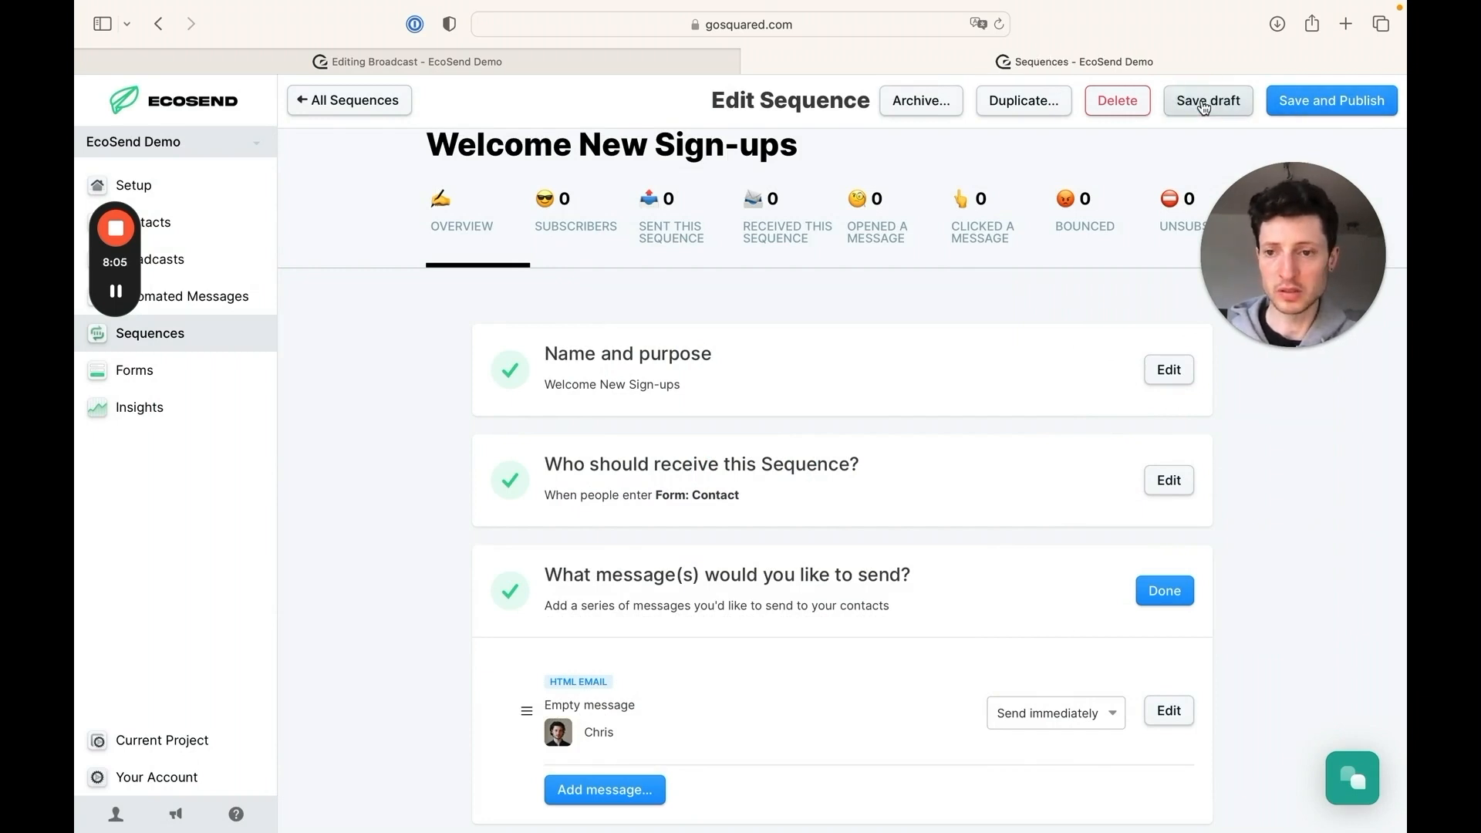